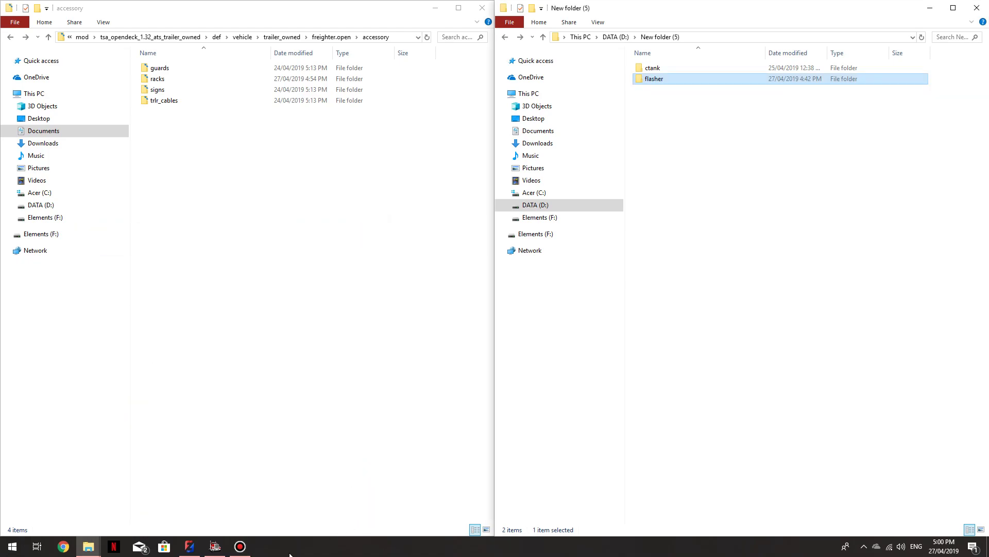
Step: Minimize the right-hand File Explorer window
mouse_move(215, 547)
click(929, 8)
Step: Minimize the left Explorer window and orbit to a high three-quarter view of the trailer
click(435, 8)
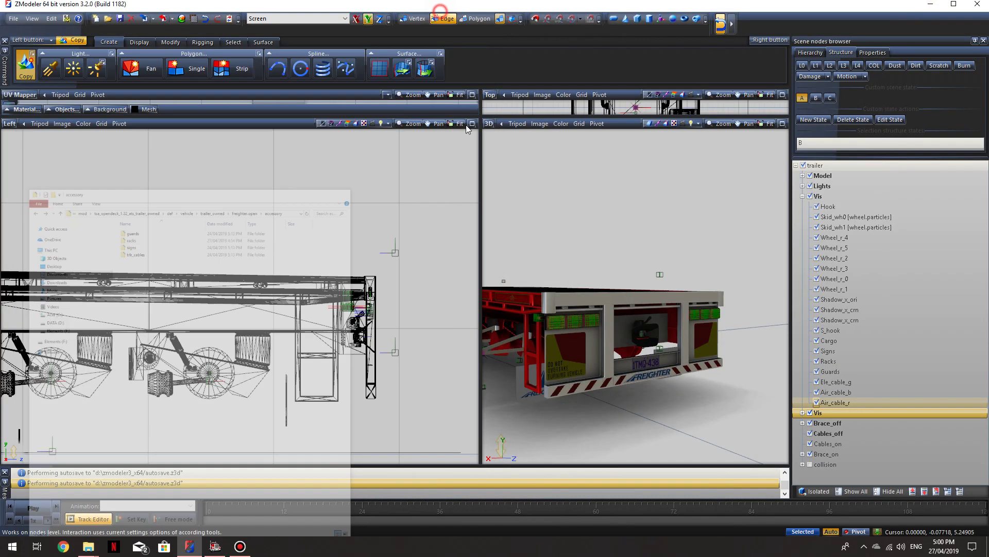
middle_drag(569, 360, 641, 403)
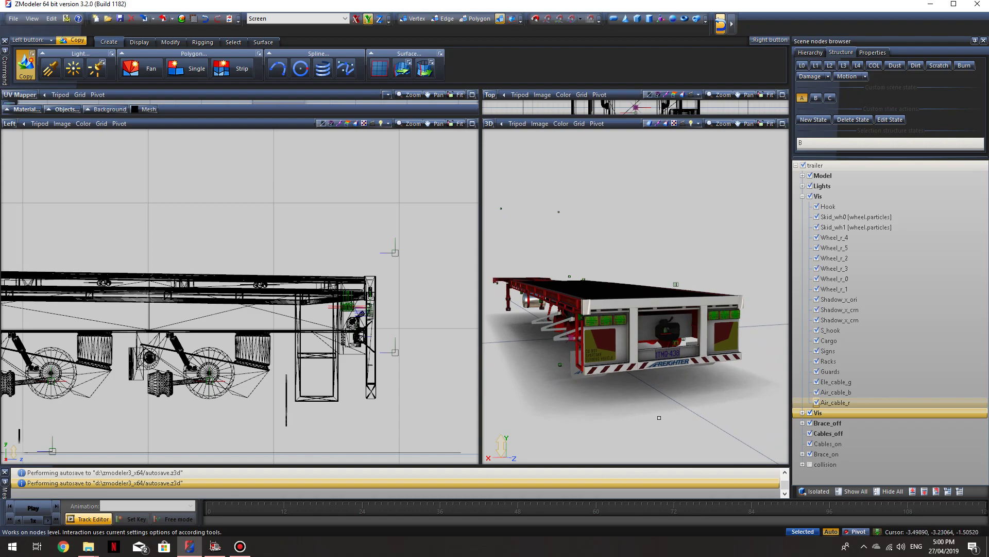
middle_drag(659, 418, 611, 380)
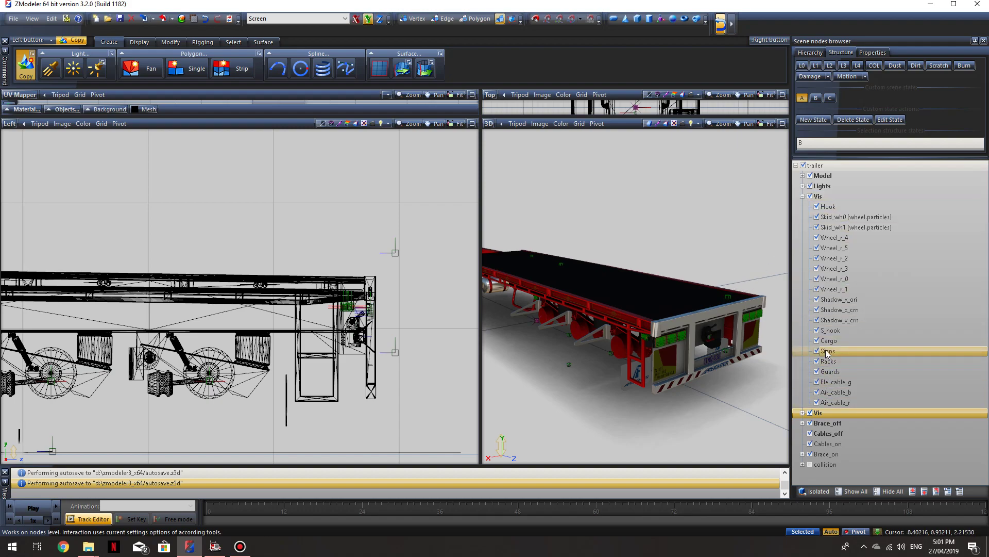
click(802, 196)
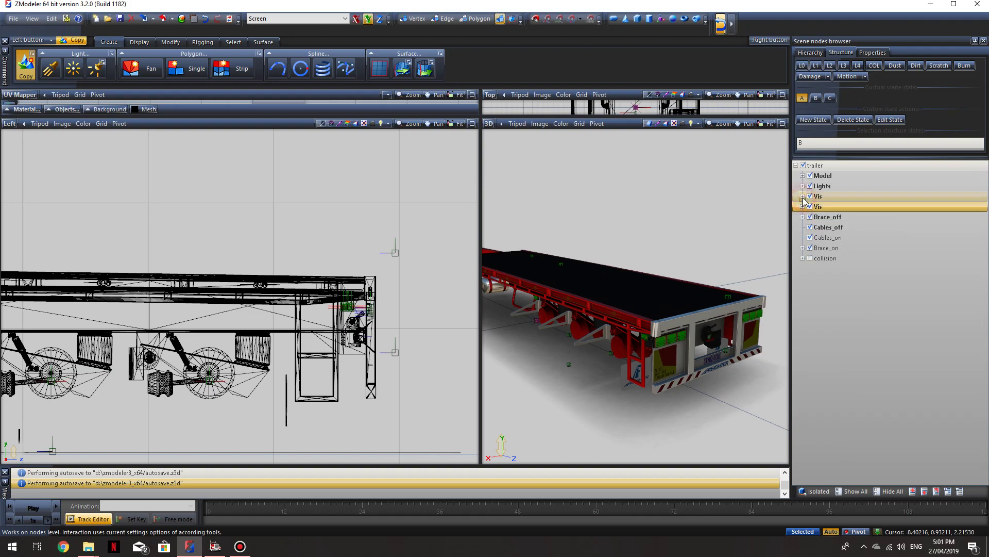
scroll(407, 323, down, 1)
scroll(406, 323, down, 1)
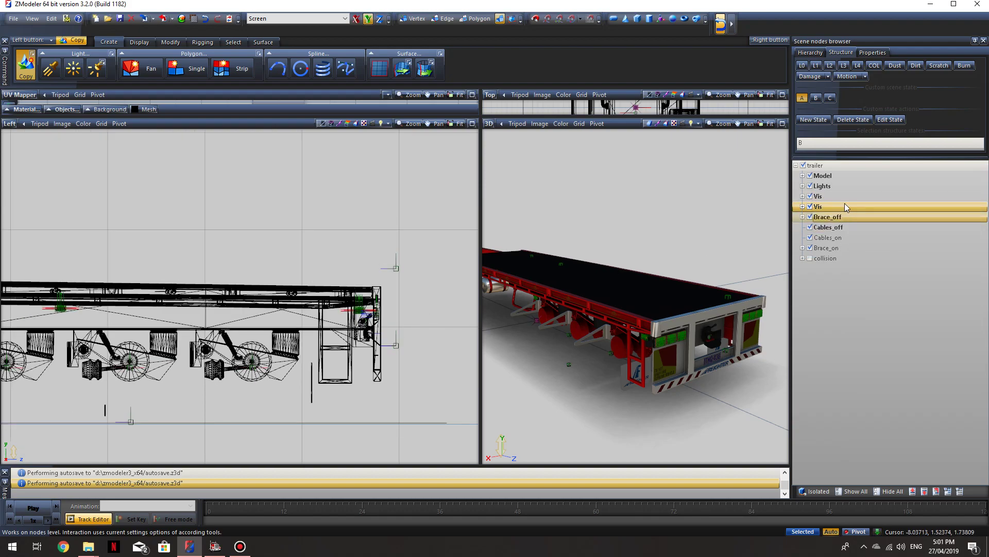
click(810, 207)
click(810, 206)
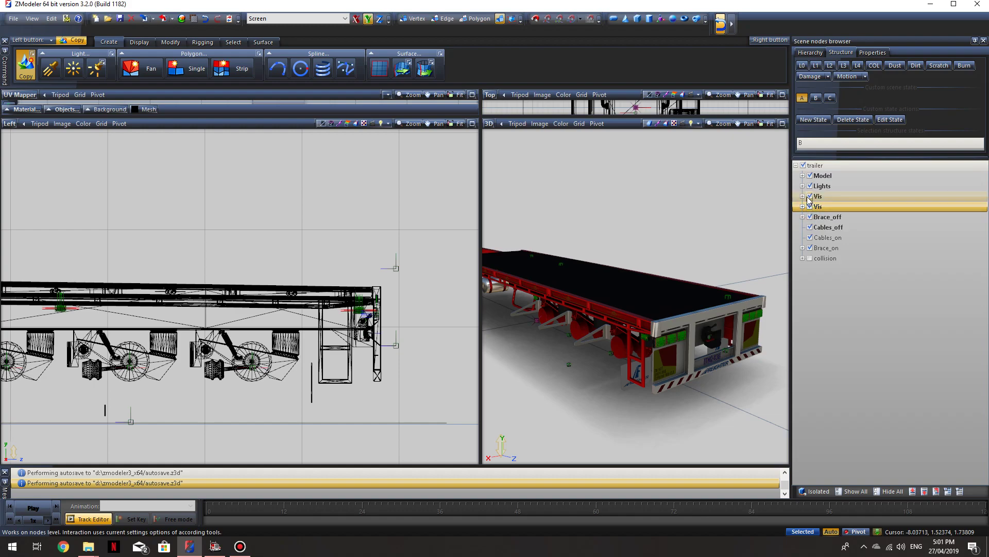
click(810, 197)
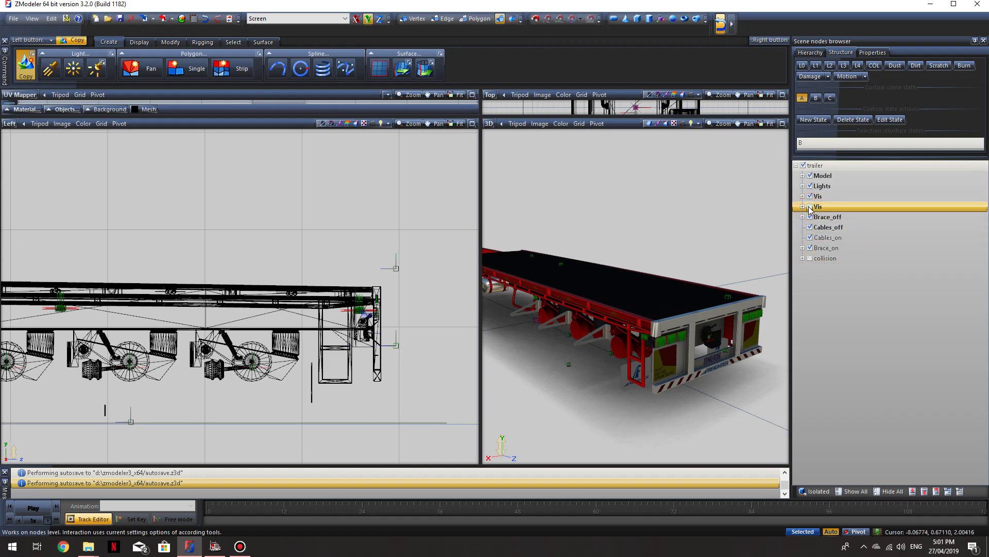
click(810, 207)
click(810, 207)
click(810, 196)
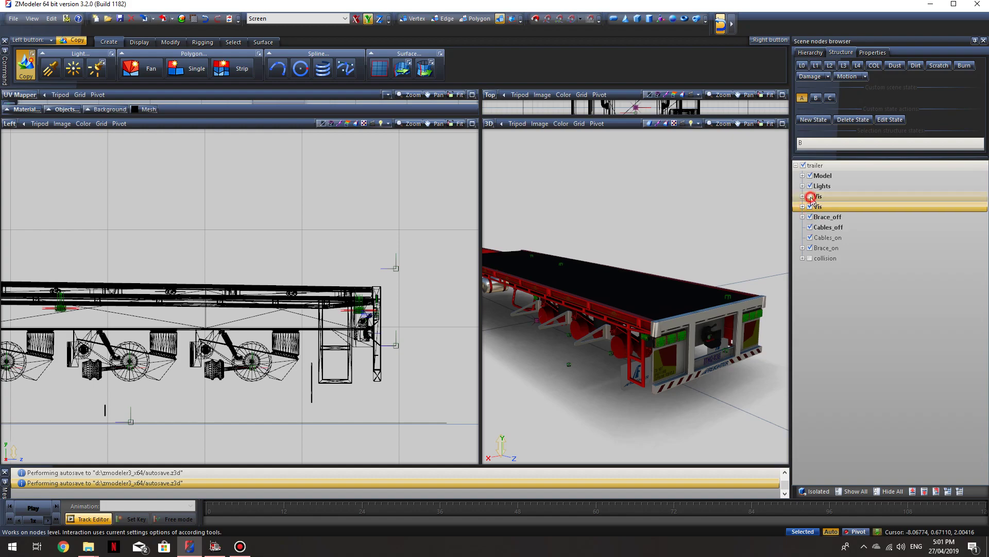
click(810, 197)
click(810, 197)
click(810, 196)
click(803, 196)
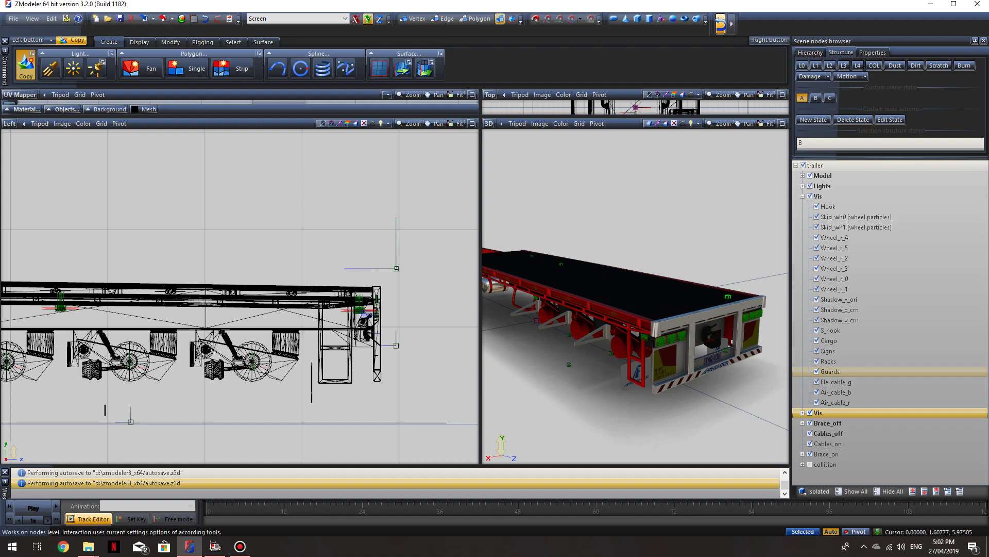
drag(397, 268, 395, 300)
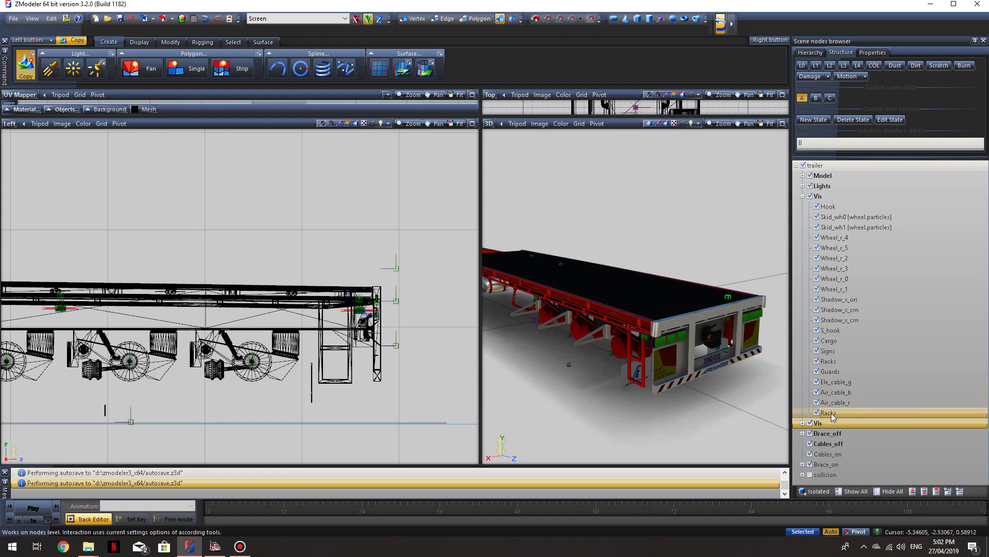
Step: Finish copying Racks and rename the new copy to Flasher
key(Escape)
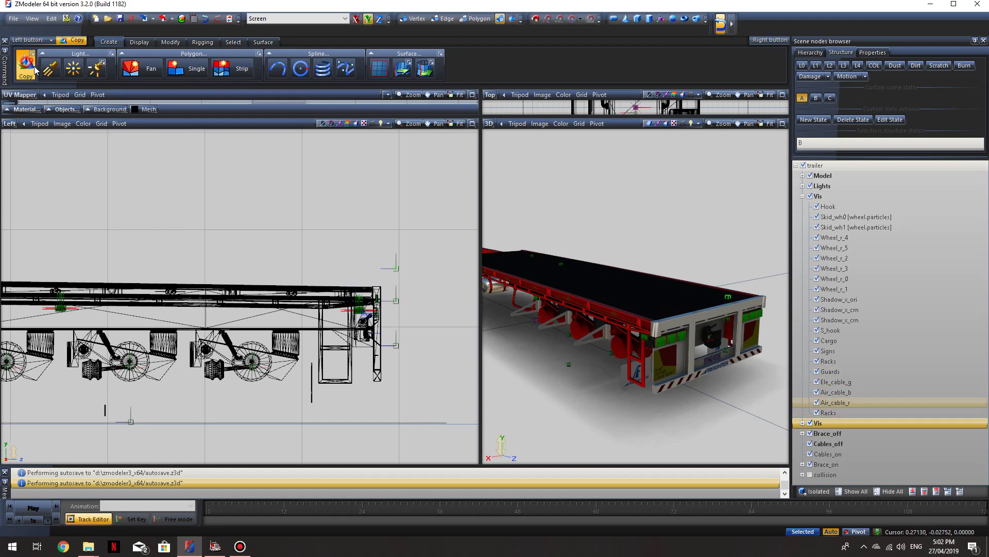
click(820, 415)
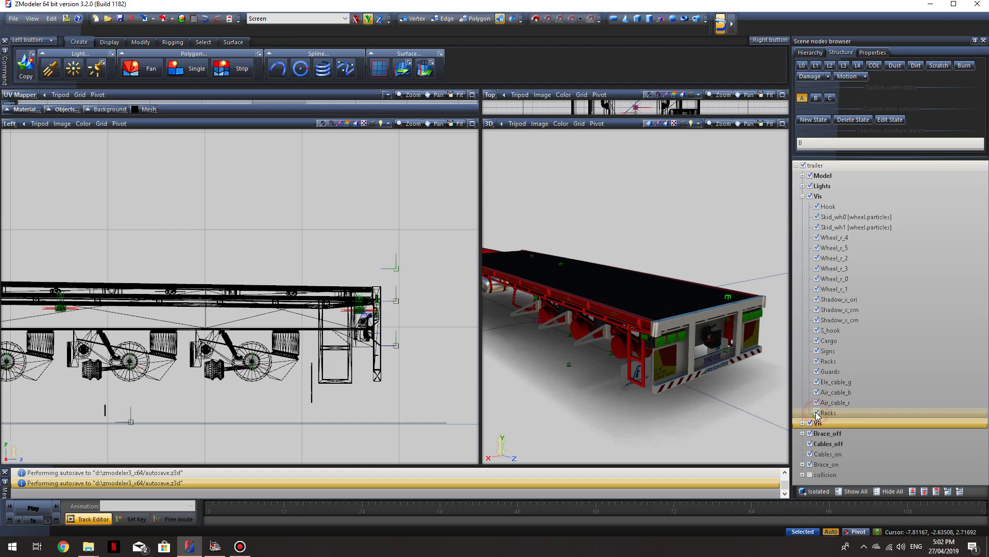
click(838, 415)
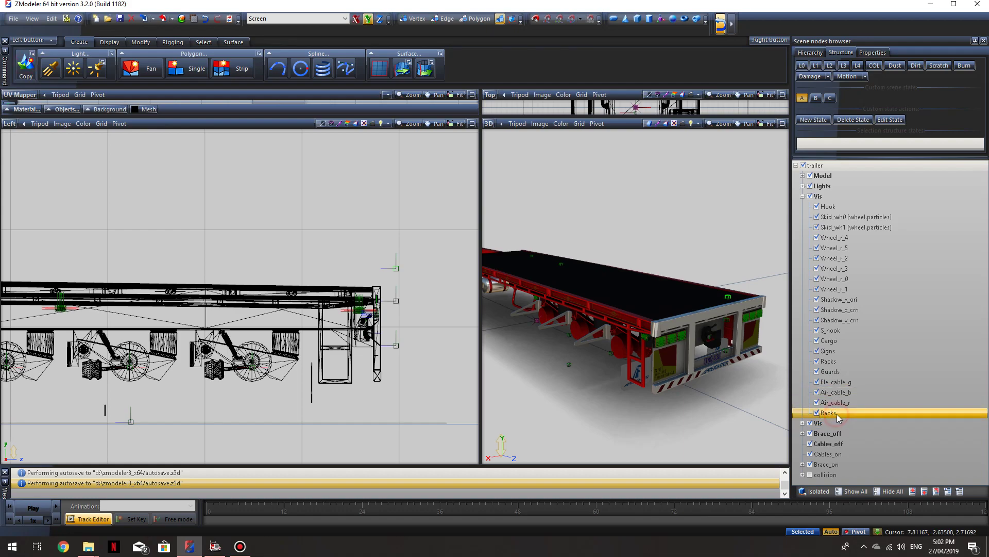
click(841, 415)
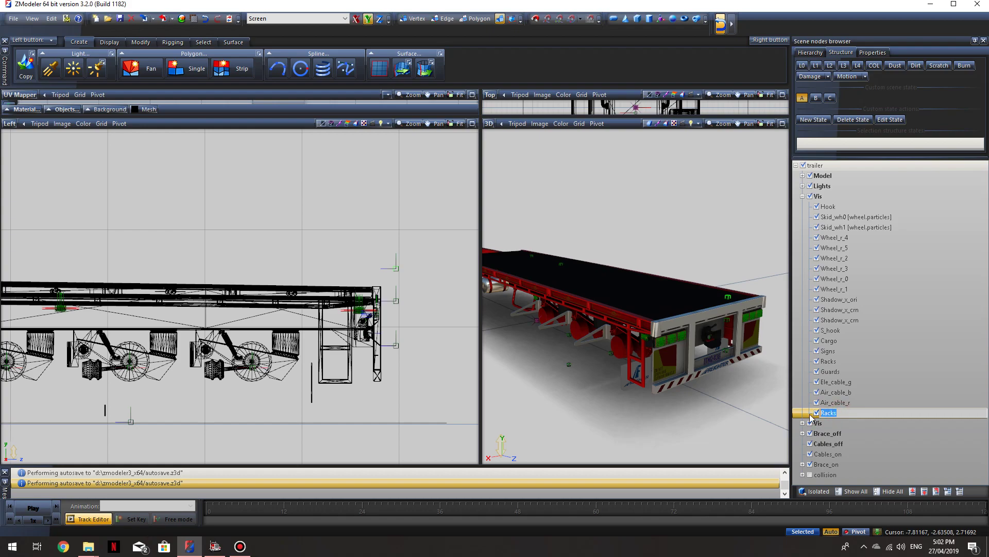
text(Flasher)
key(Return)
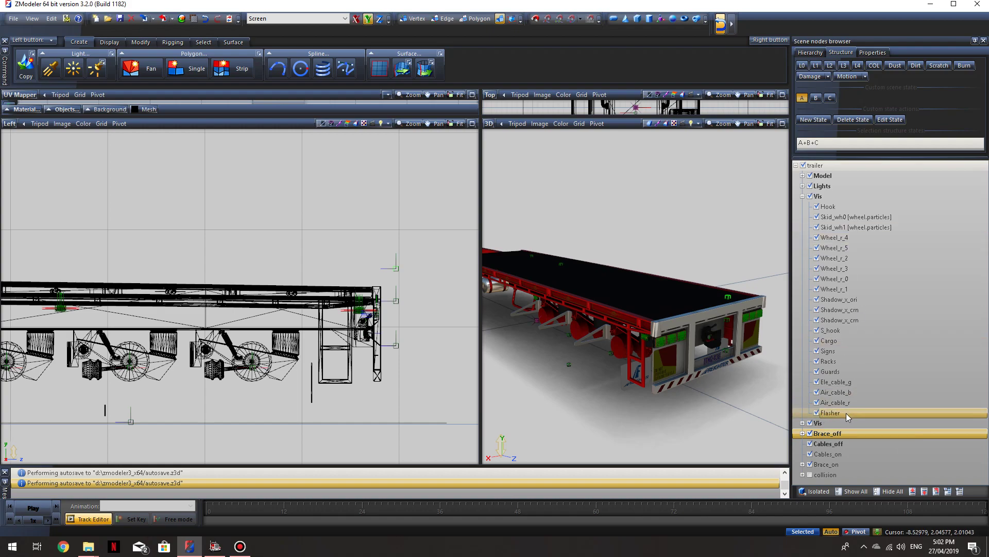
Step: Export the model over trailer.pmd, confirming the replace, then minimize ZModeler
click(13, 19)
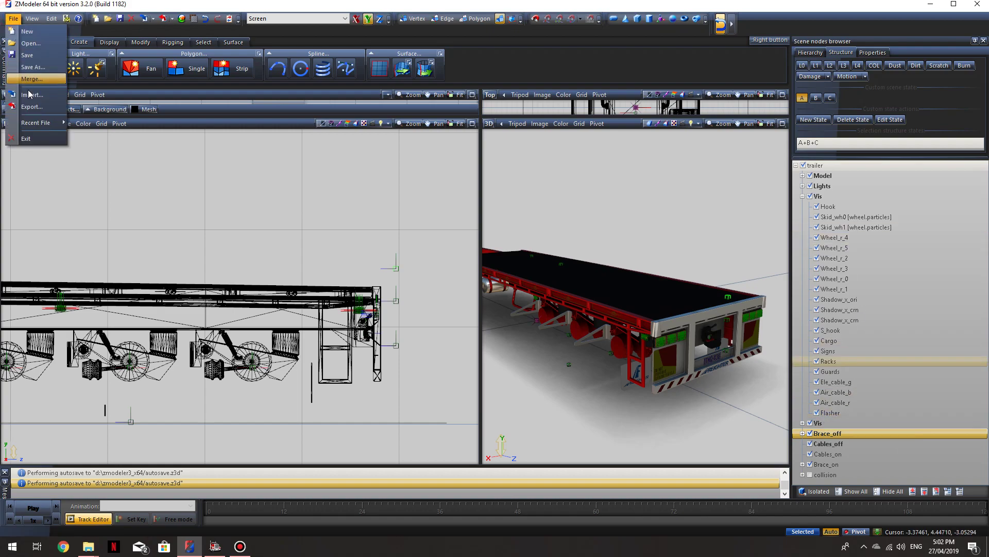
click(31, 107)
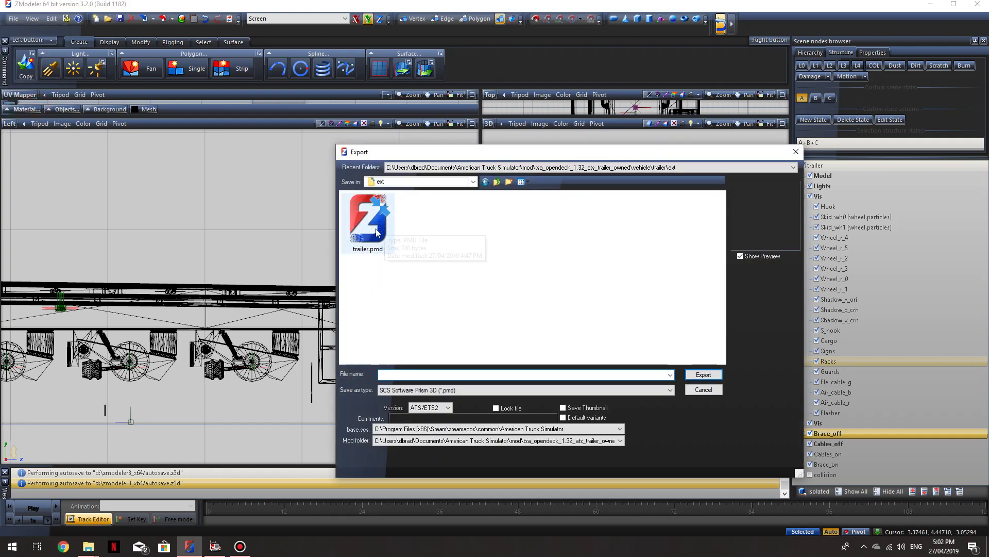
click(378, 231)
click(703, 375)
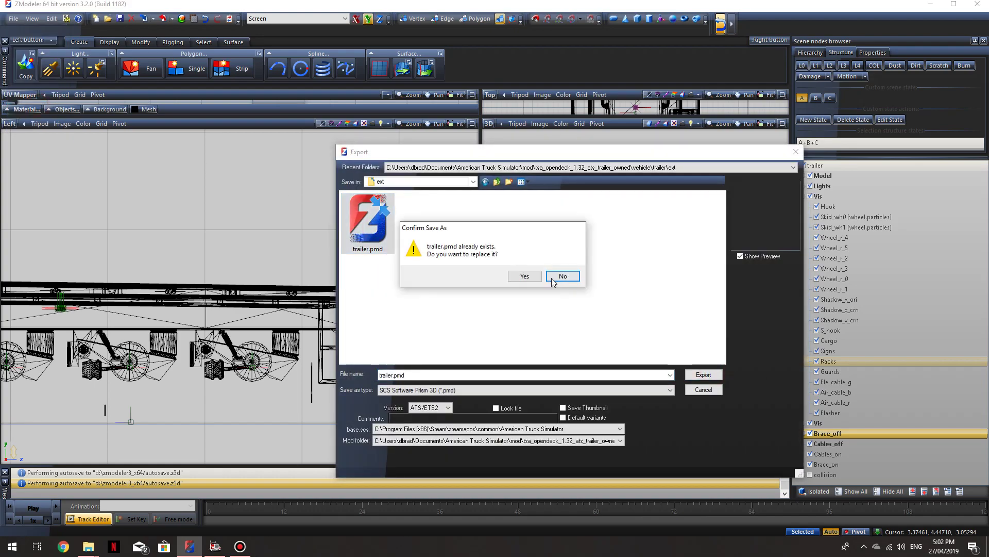
click(524, 276)
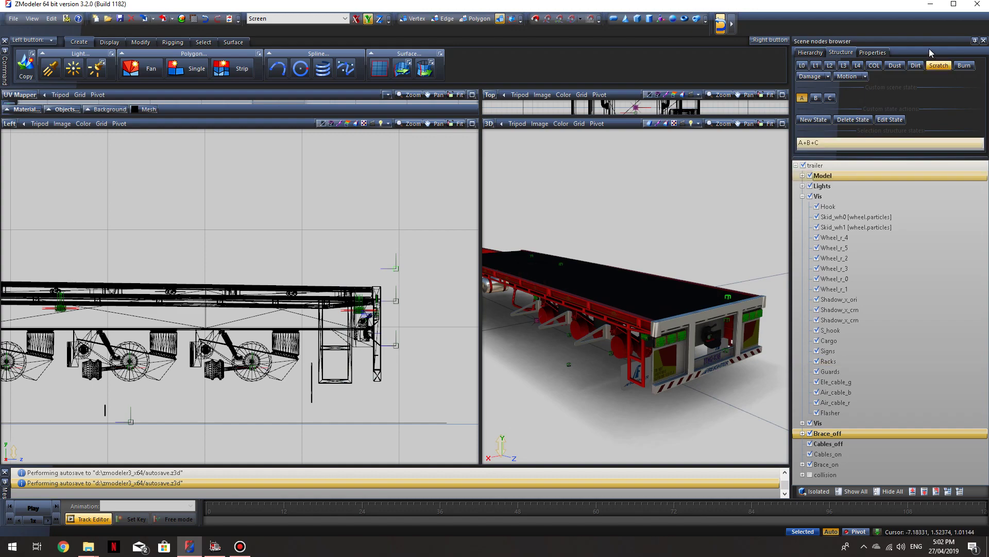
click(930, 4)
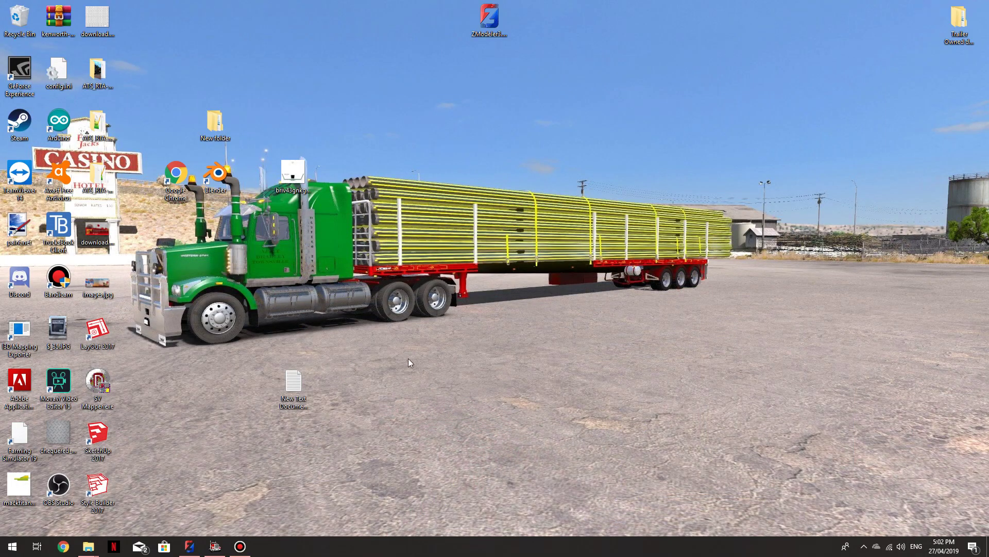
Step: Restore both Explorer windows and navigate one to vehicle\trailer_owned\upgrade\freighter\open_flat
click(58, 494)
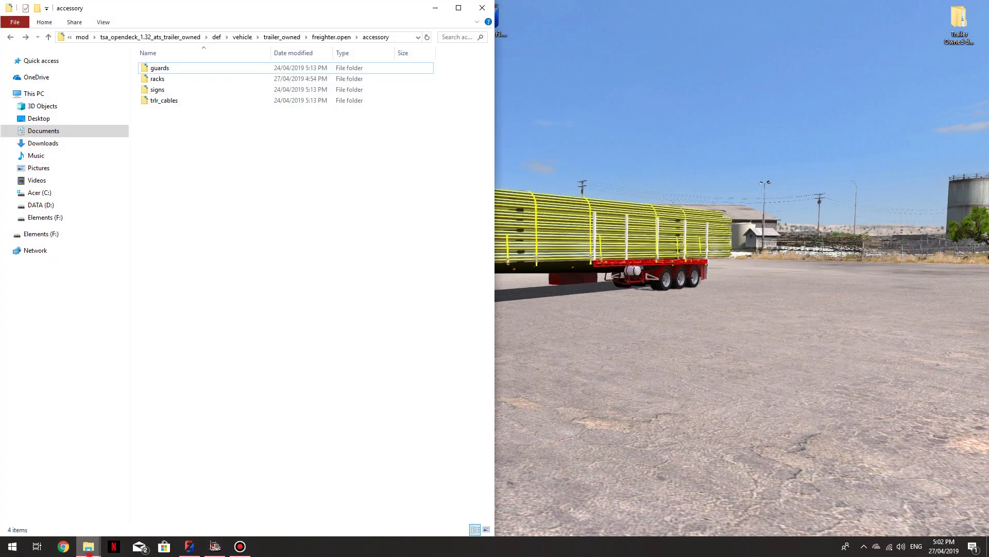
click(126, 505)
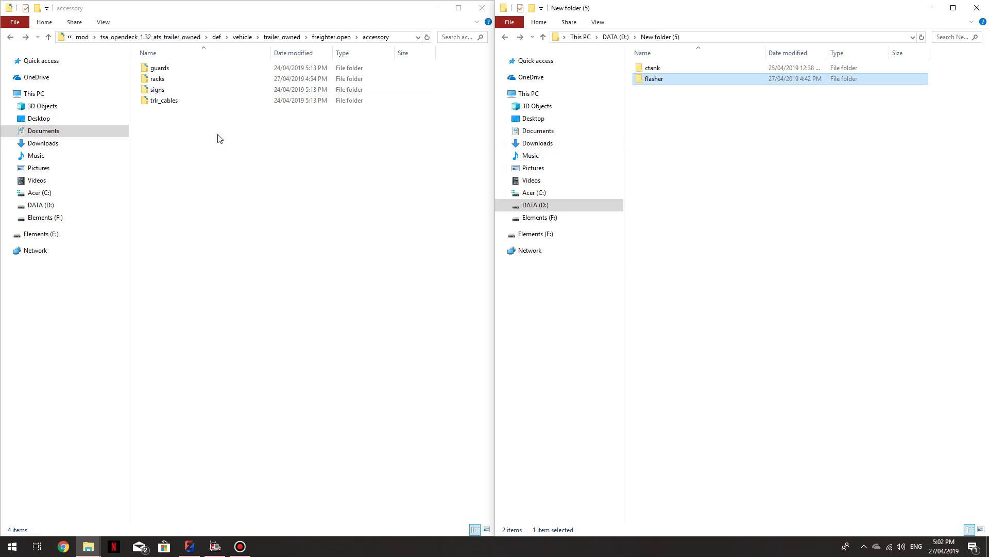
click(205, 125)
key(BackSpace)
key(BackSpace)
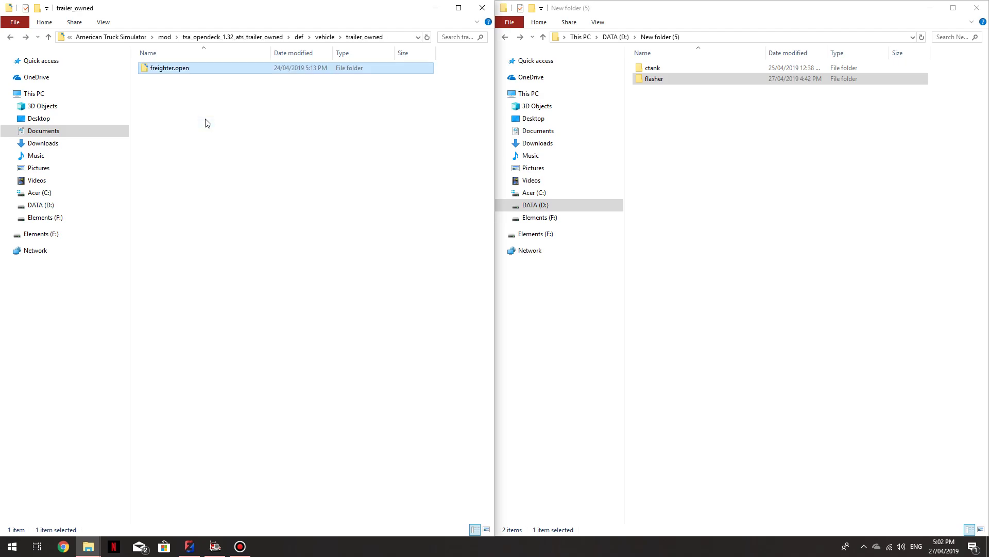
key(BackSpace)
key(BackSpace)
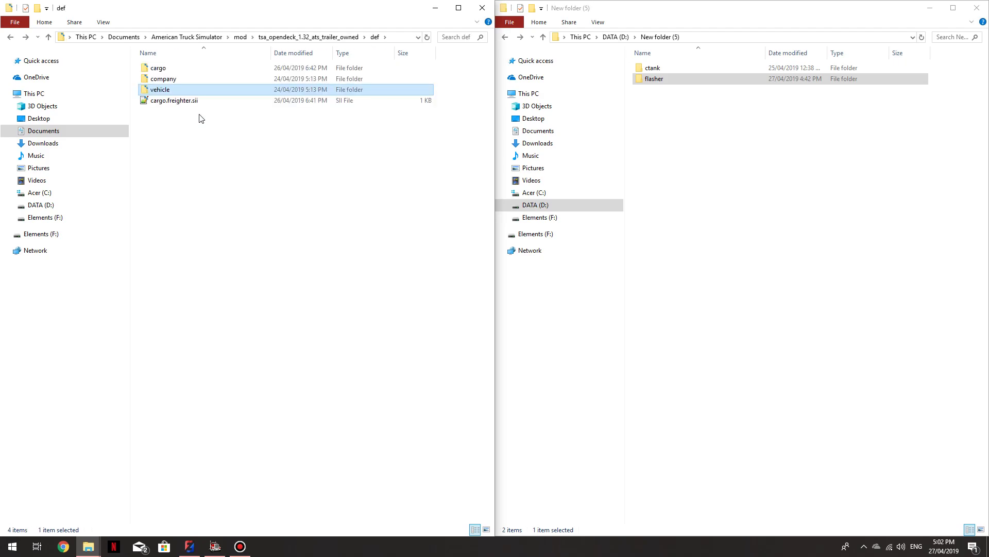
key(BackSpace)
double_click(184, 125)
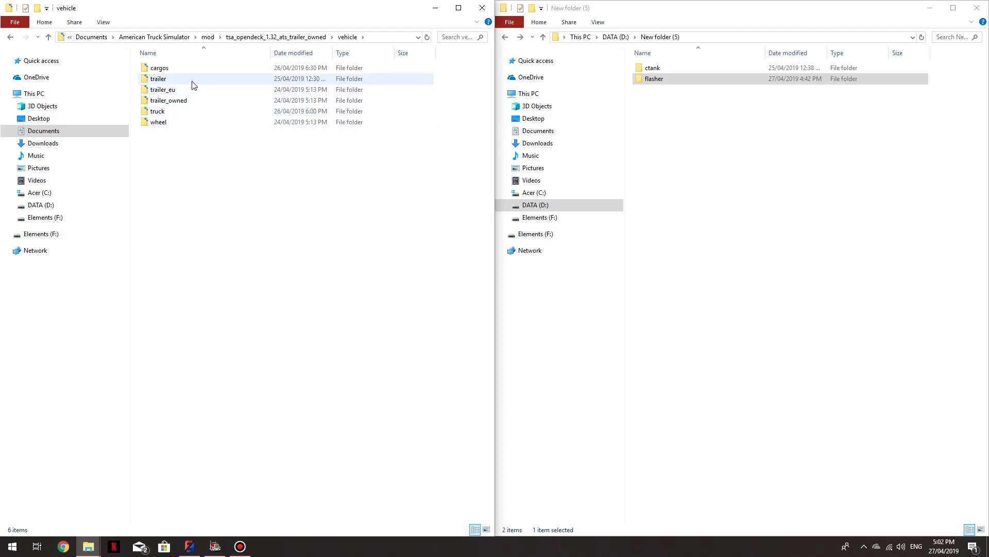
double_click(190, 100)
double_click(185, 68)
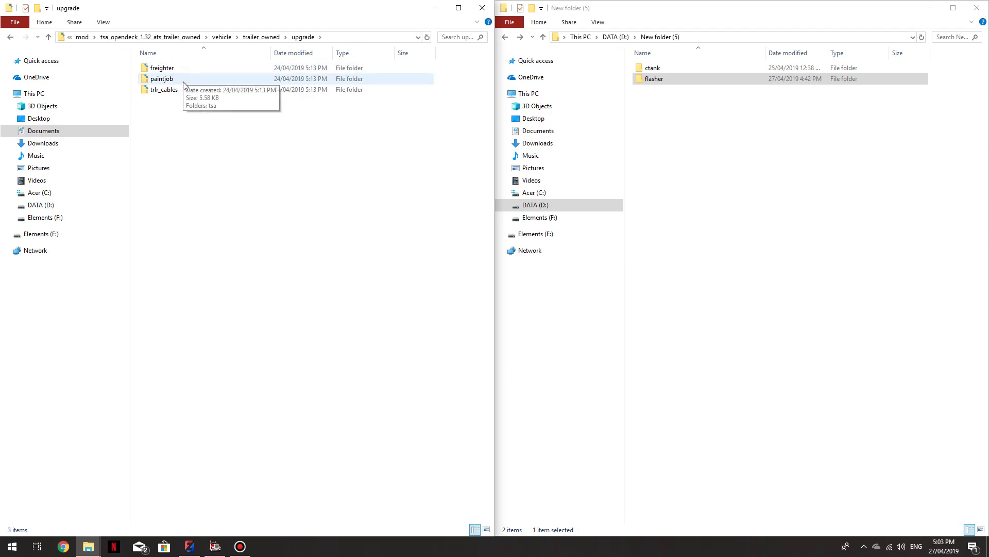
double_click(184, 69)
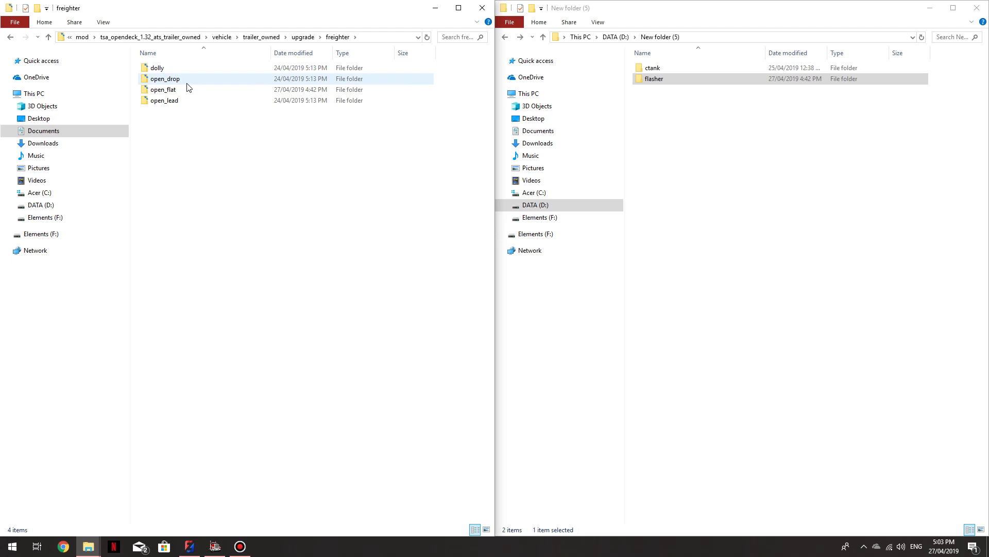
double_click(187, 94)
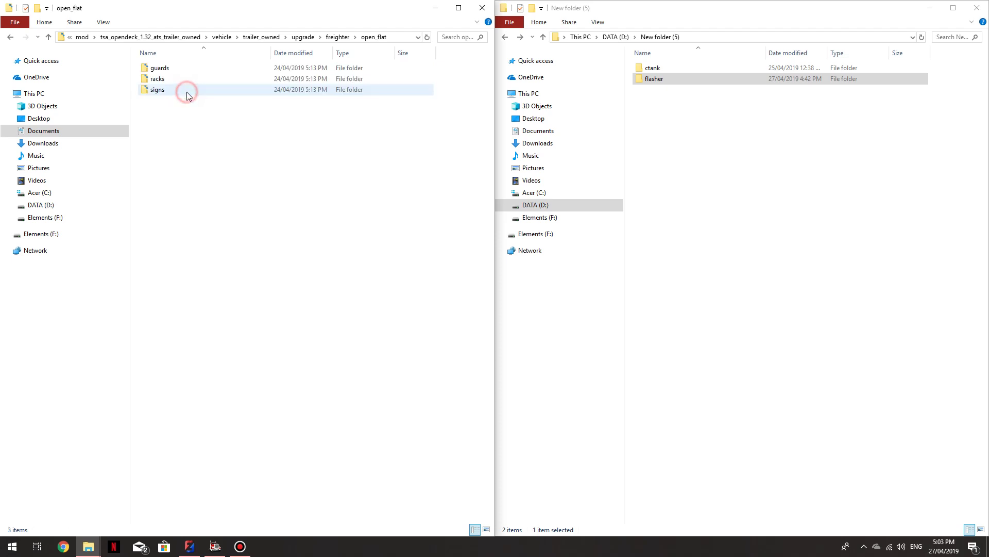
Step: Copy the flasher folder from New folder (5) and paste it into open_flat
double_click(655, 81)
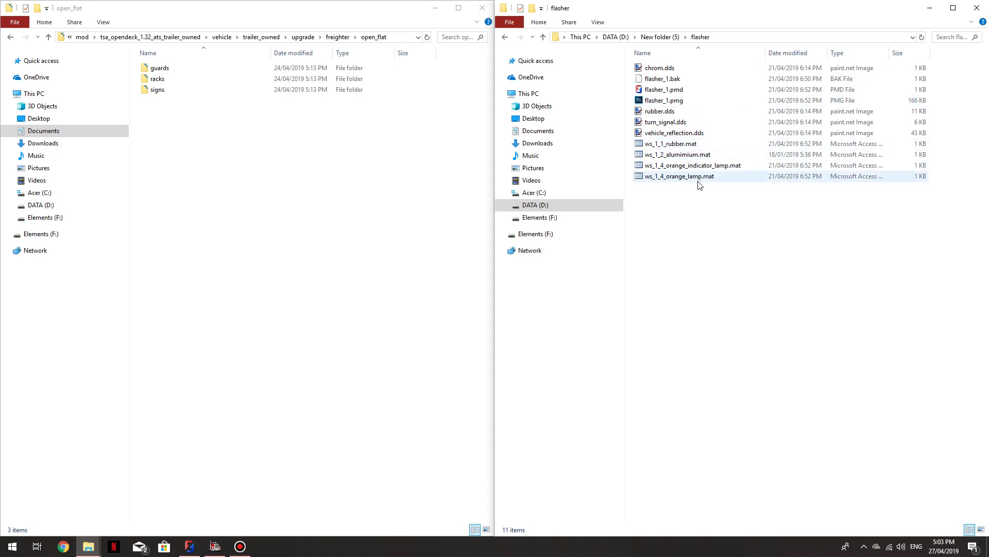
key(BackSpace)
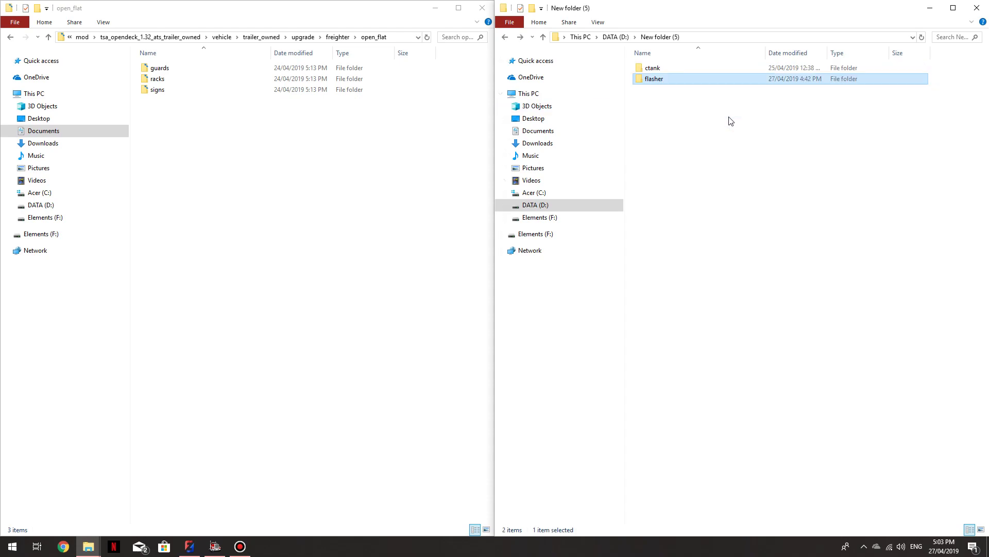
click(674, 100)
click(677, 80)
click(252, 129)
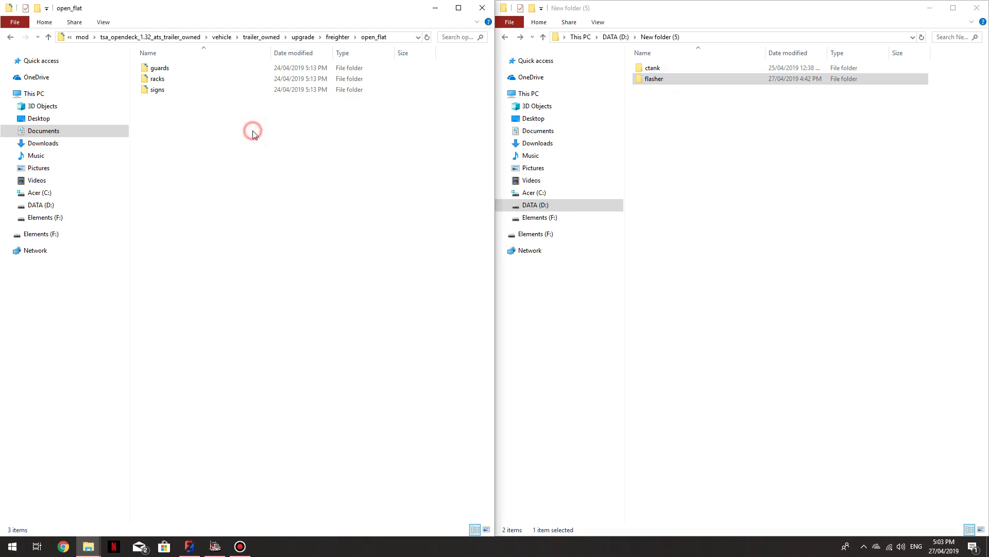
key(ctrl+v)
click(665, 82)
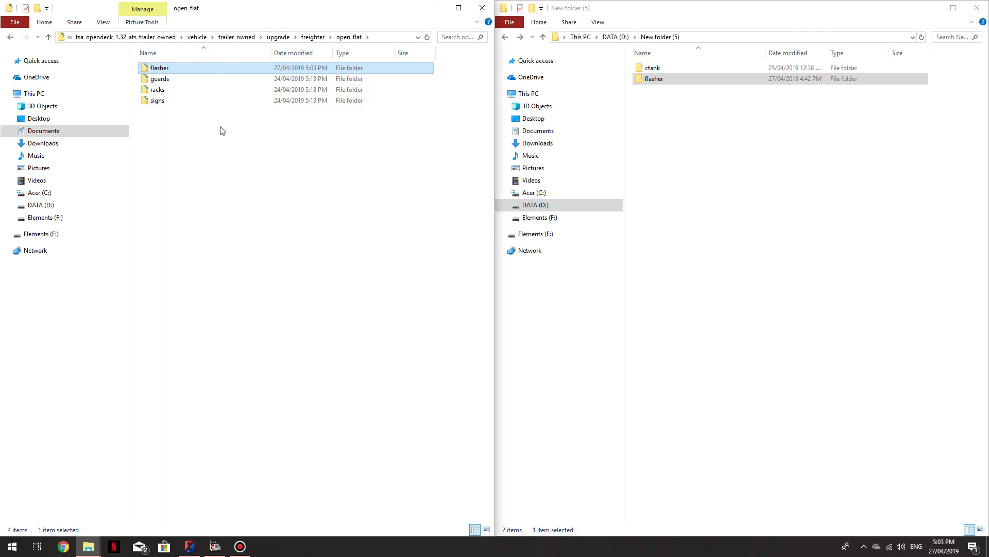
Step: Navigate to def\vehicle\trailer_owned\freighter.open\accessory
key(BackSpace)
key(BackSpace)
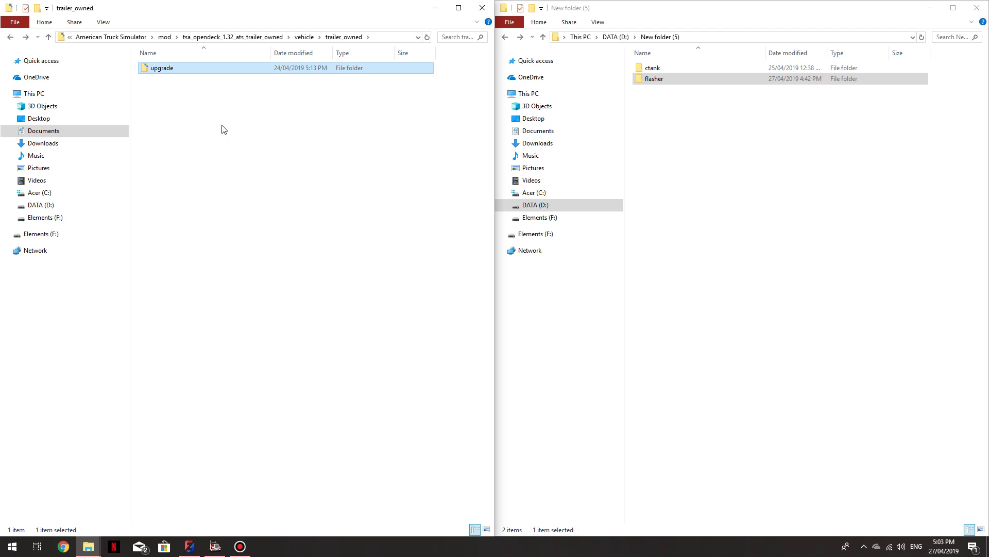
key(BackSpace)
key(BackSpace)
click(170, 79)
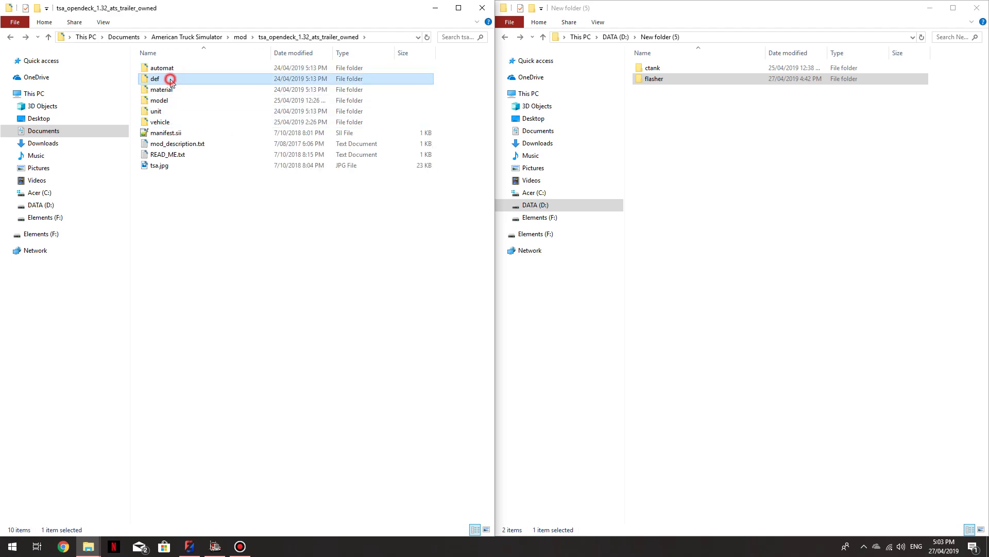
double_click(170, 80)
double_click(178, 90)
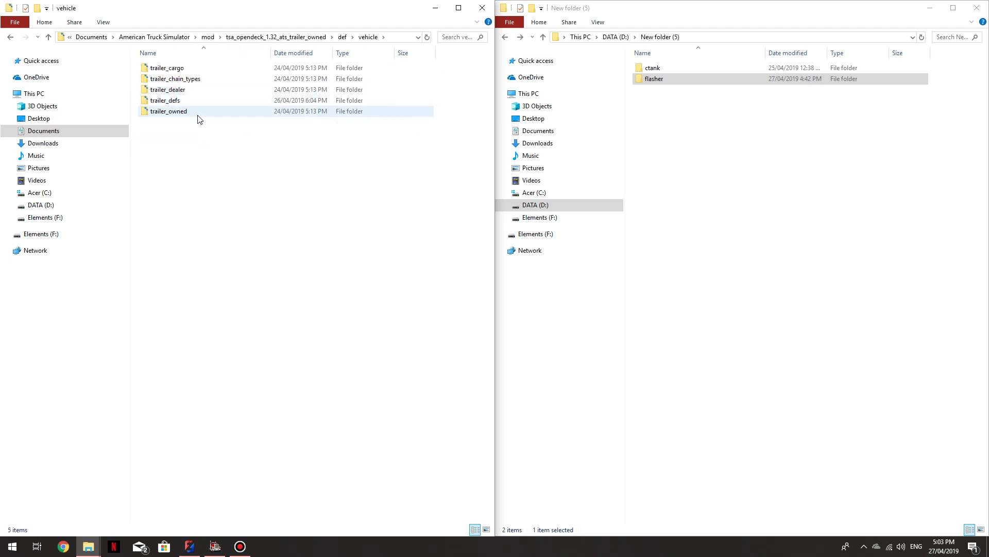
double_click(195, 111)
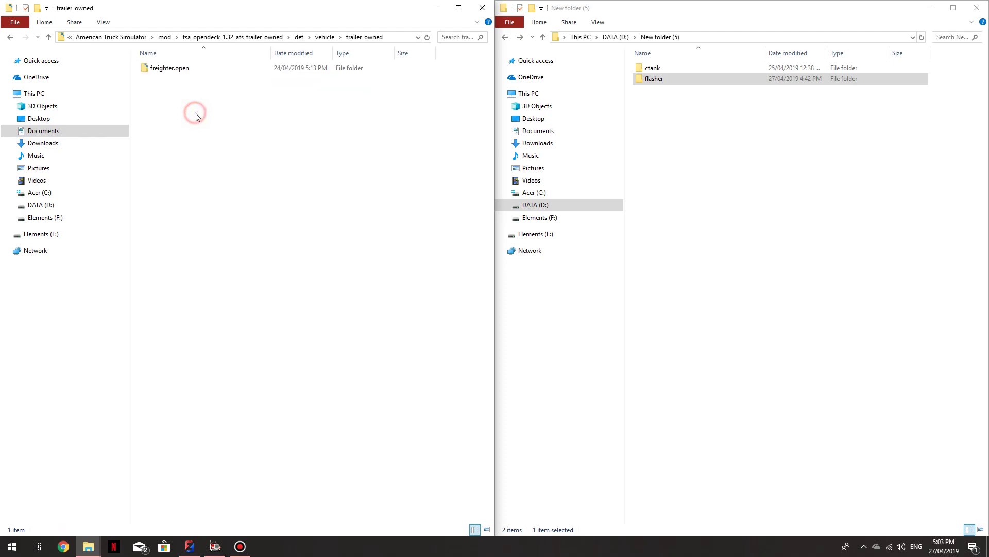
double_click(182, 69)
double_click(182, 69)
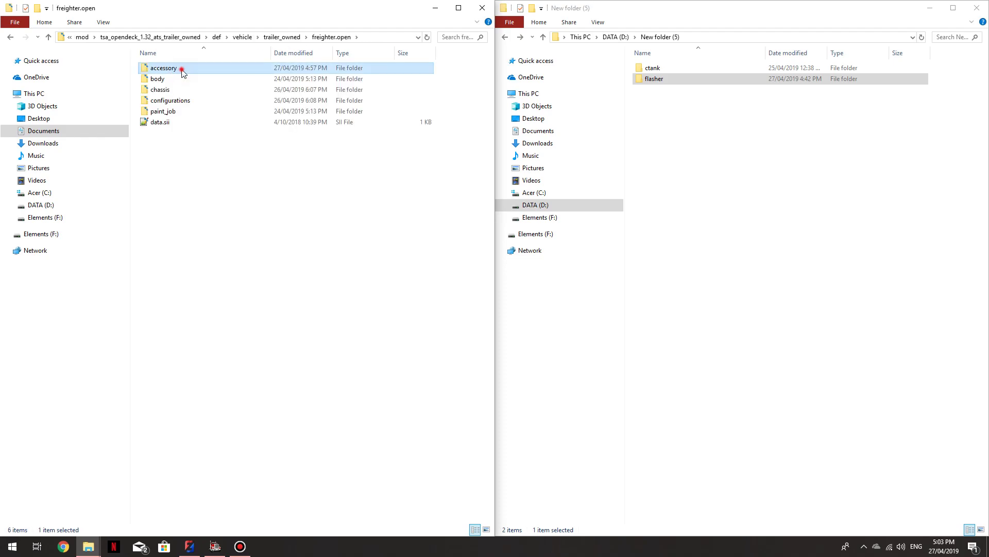
Step: Create a new folder named flasher in the accessory folder
right_click(196, 138)
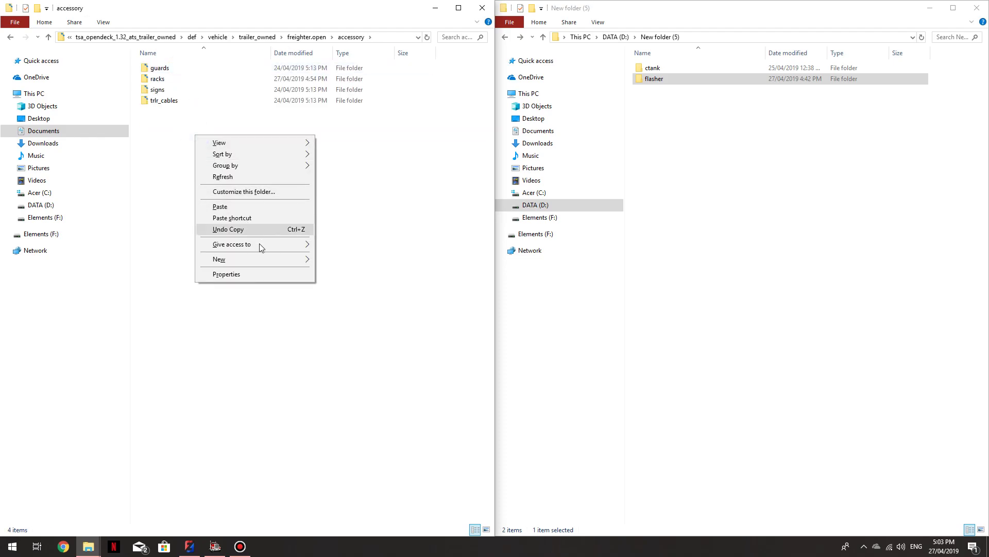
mouse_move(279, 259)
click(339, 261)
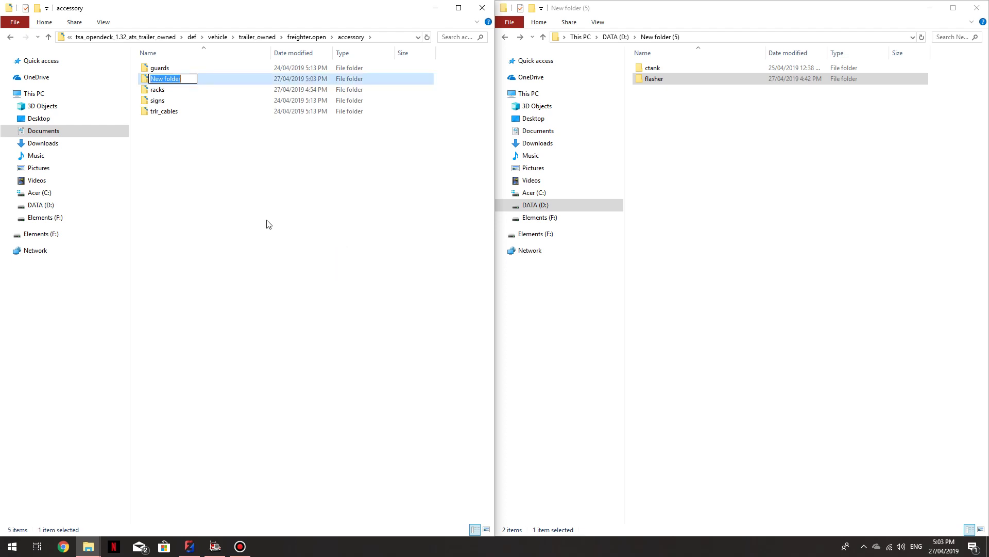
text(flas)
text(her)
click(266, 218)
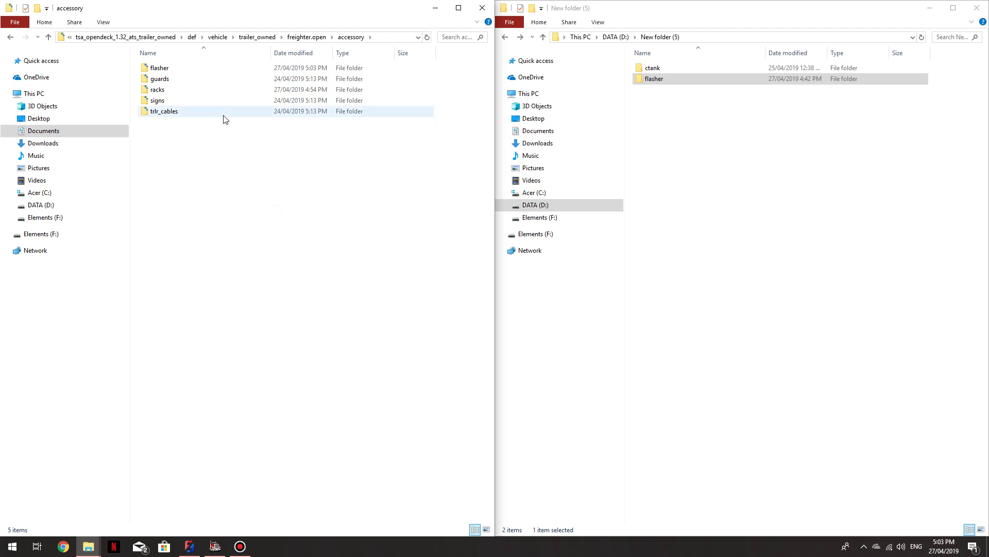
Step: Copy racksext.sii from racks into the flasher folder and rename it flasher.sii
double_click(165, 90)
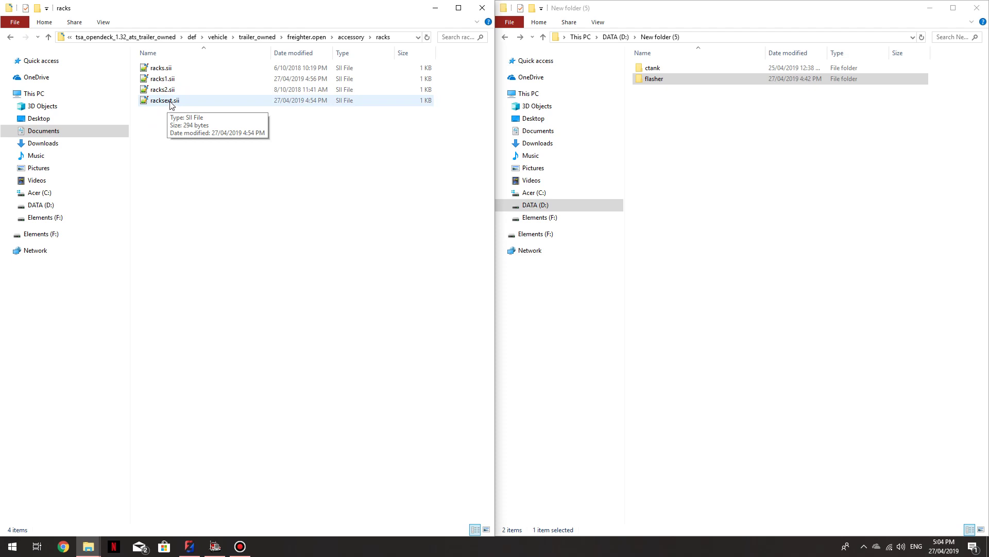
click(171, 104)
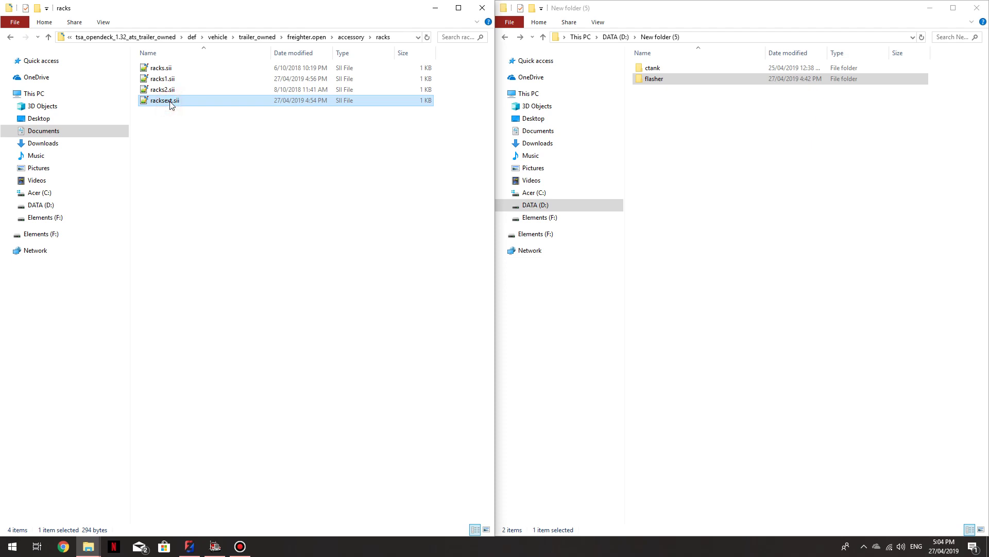
key(BackSpace)
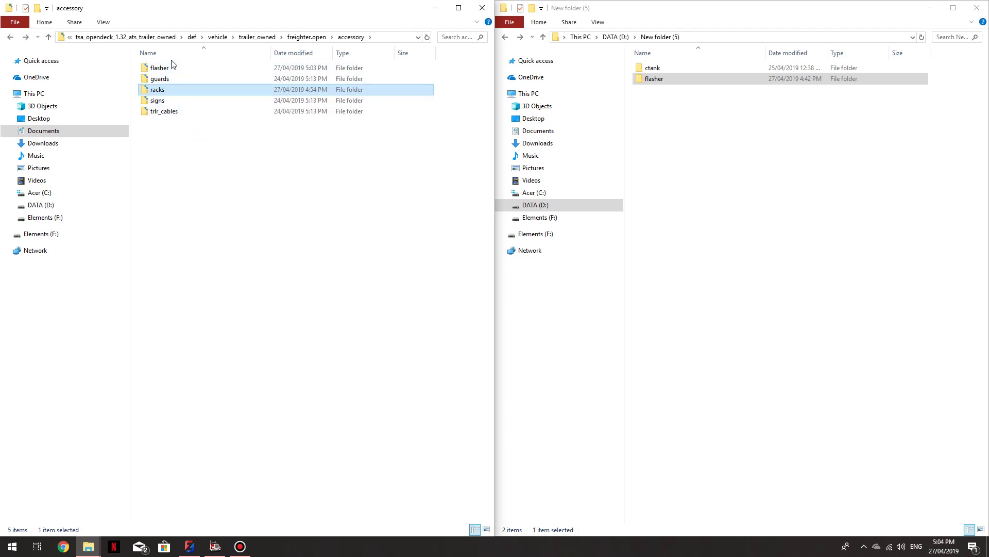
click(171, 68)
double_click(171, 68)
click(173, 114)
key(ctrl+v)
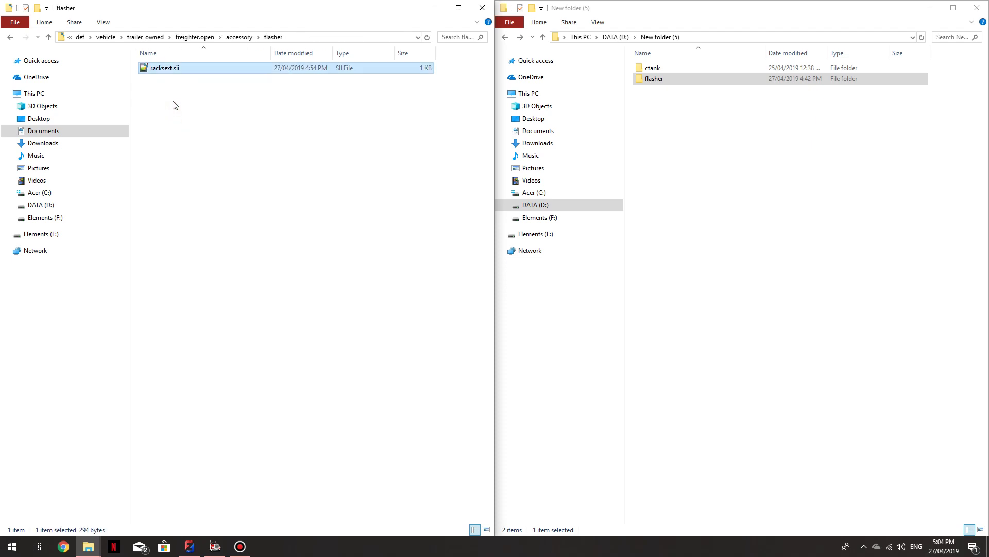
click(166, 72)
text(flasher)
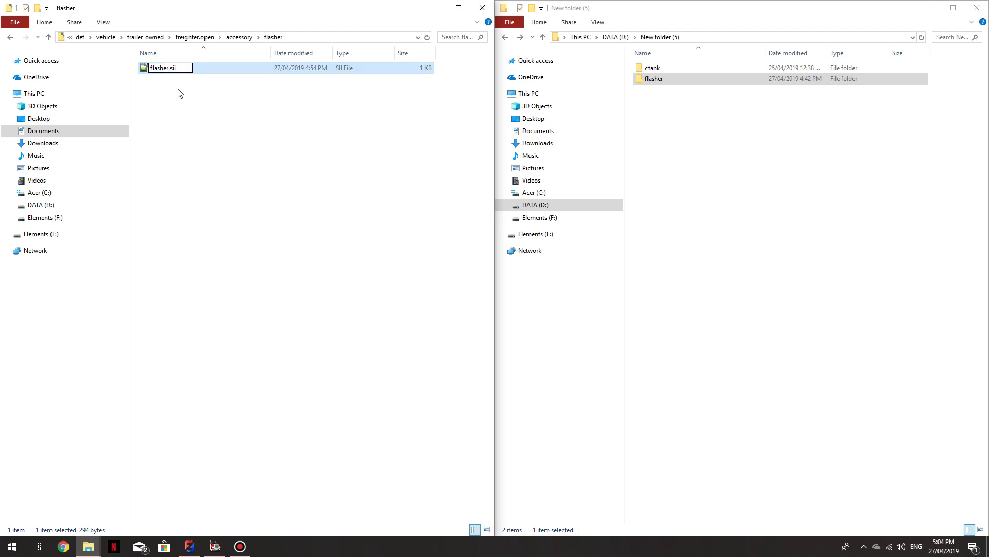
click(176, 81)
Step: Open flasher.sii and change the accessory id on line 3 to flasher.open.flasher
double_click(178, 68)
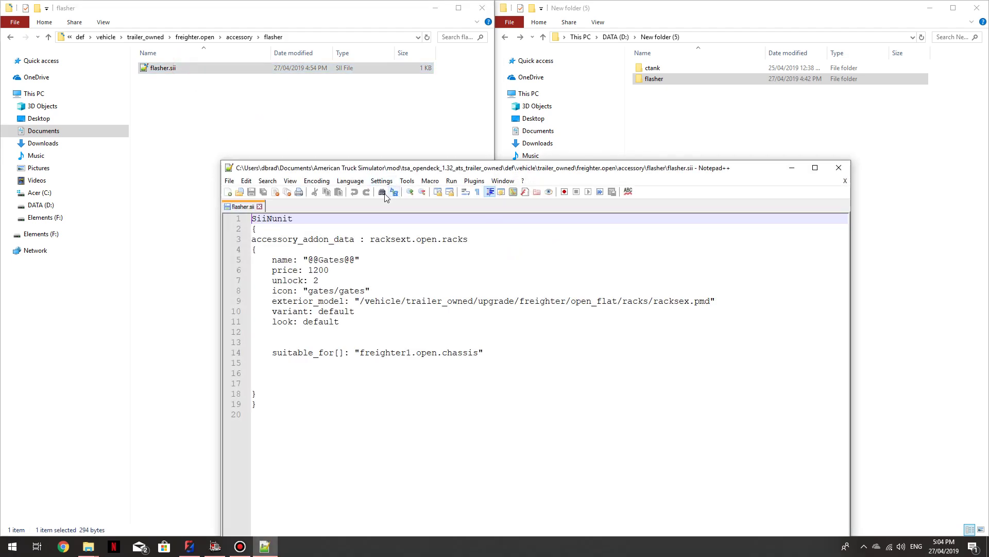
drag(410, 239, 371, 239)
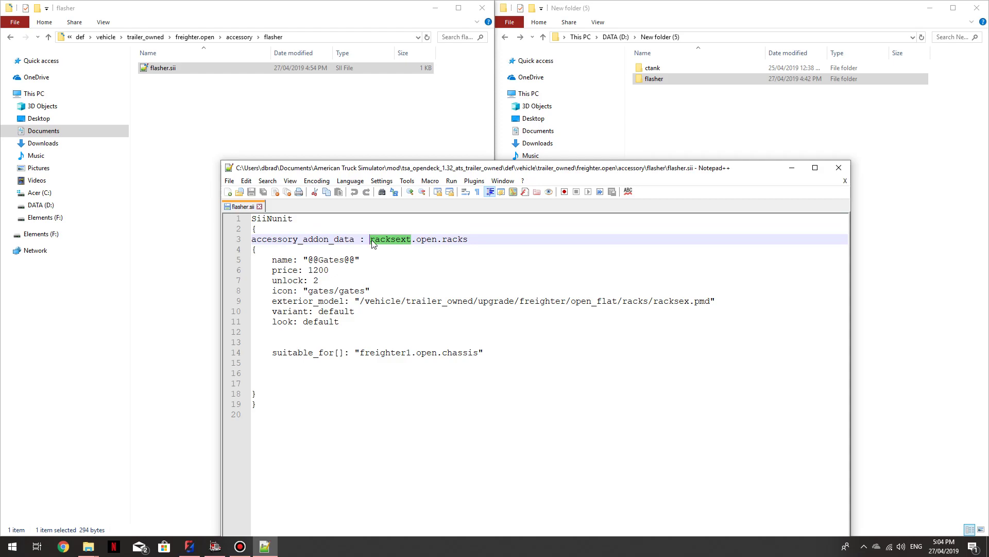
text(flasher)
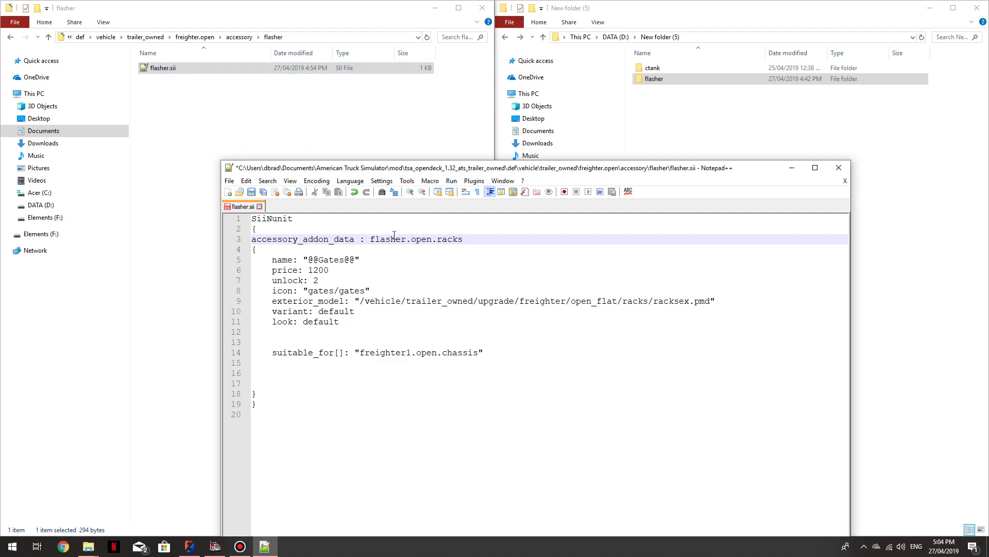
double_click(462, 239)
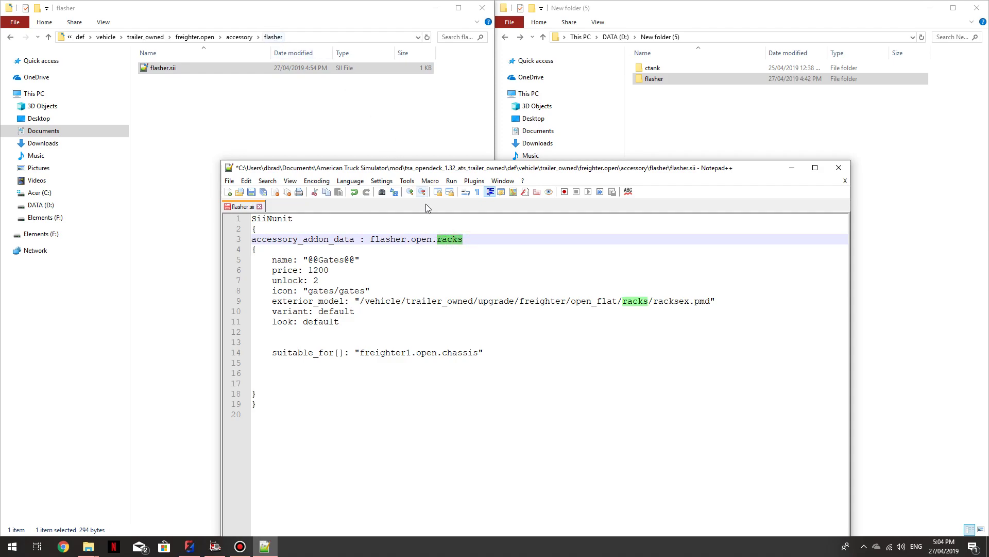
text(flasher)
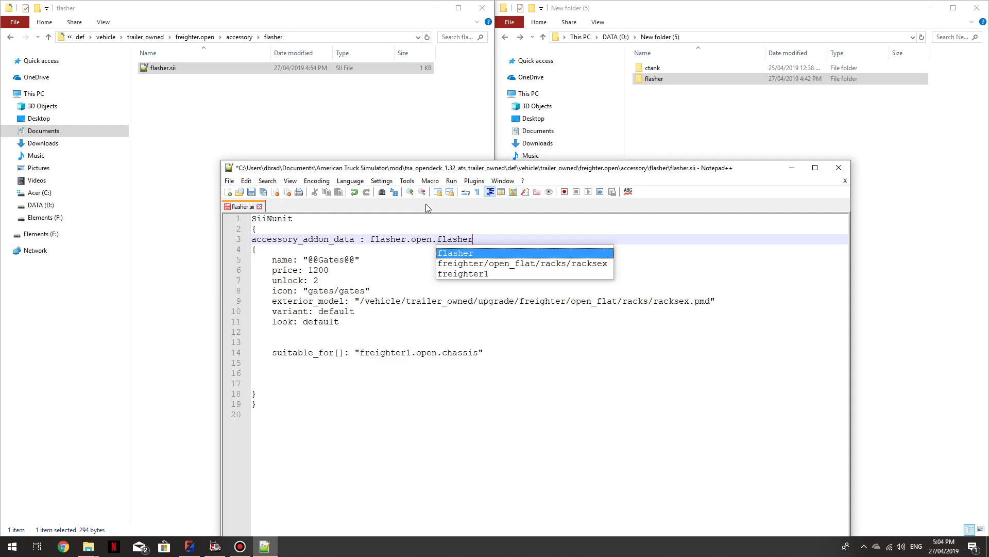
click(578, 373)
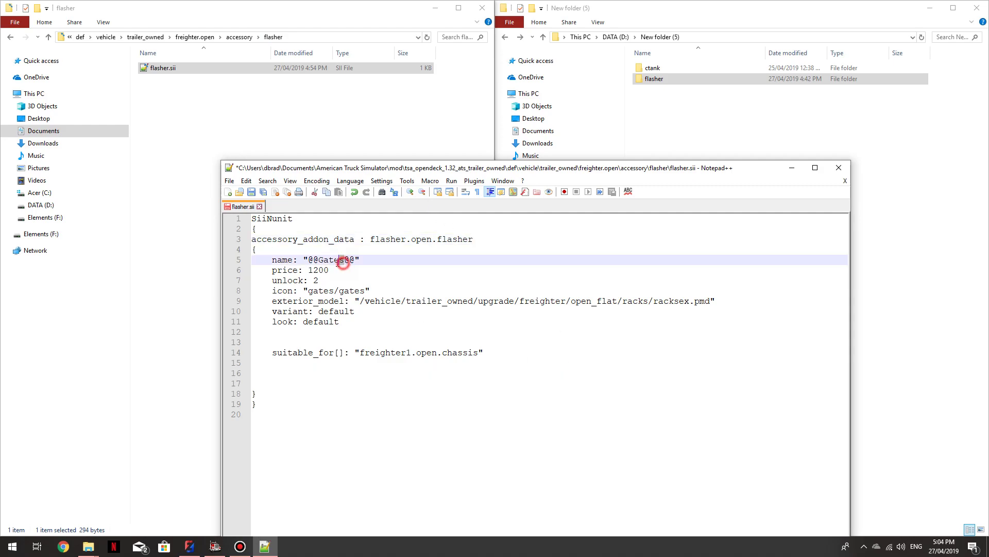
Step: Rename the accessory from Gates to Flashing light and delete its gates/gates icon path
double_click(320, 260)
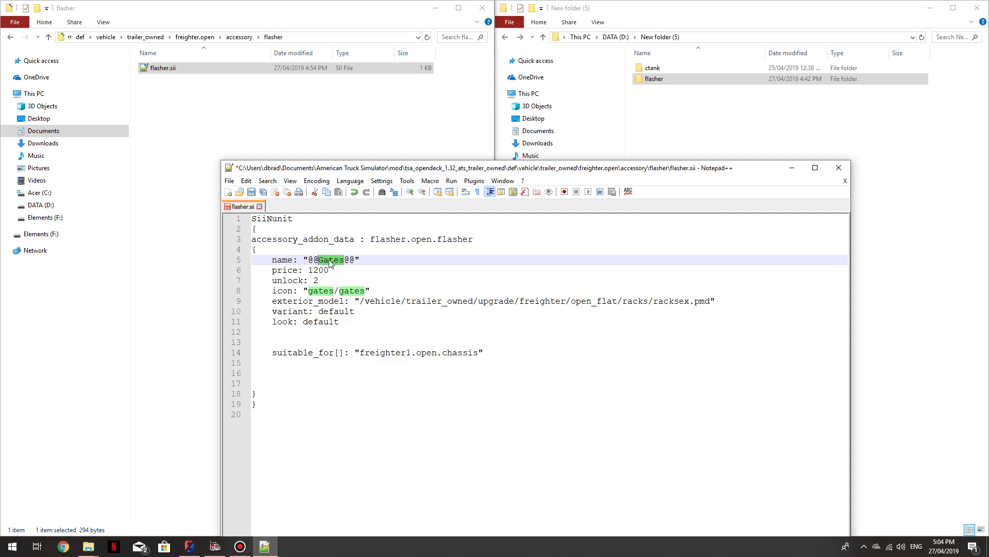
text(Flash)
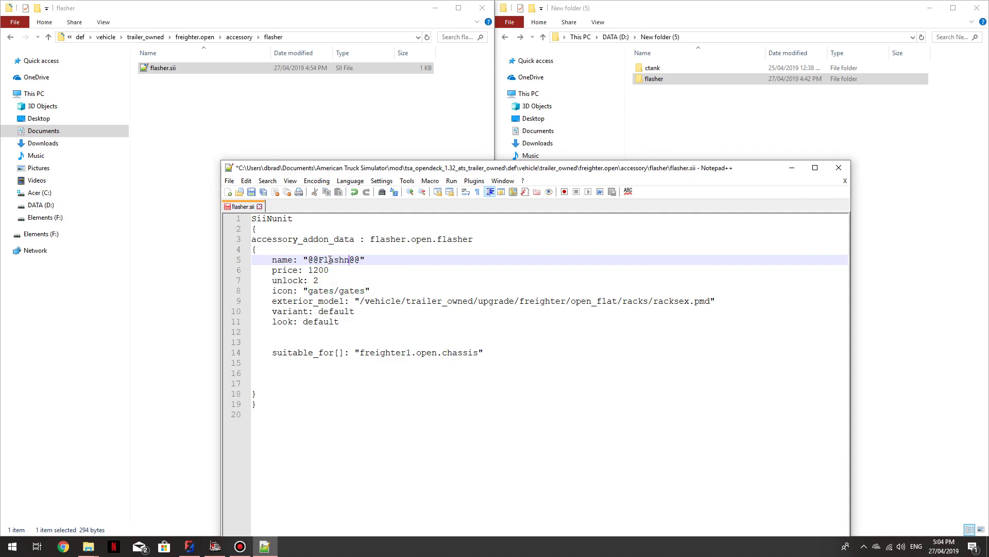
text(ing )
text(light)
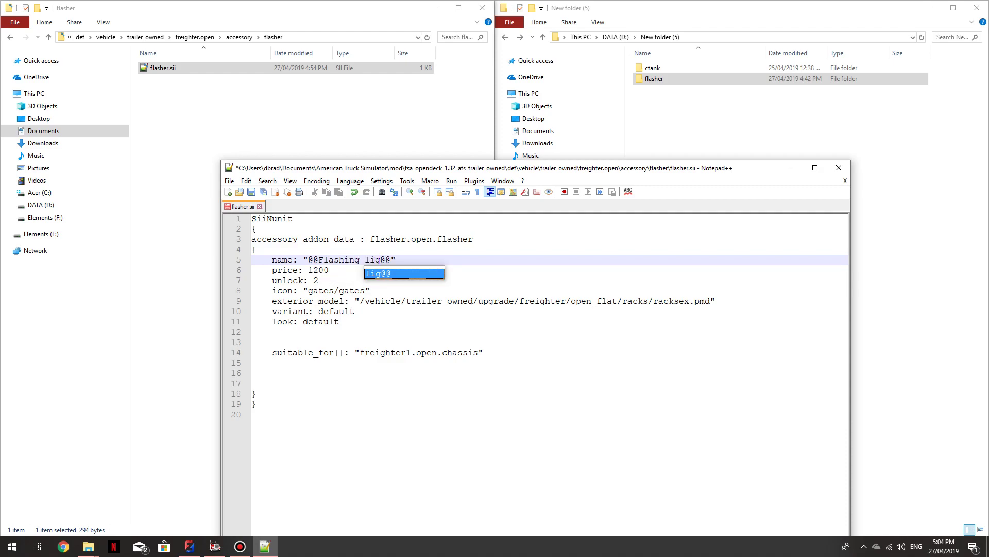
click(555, 356)
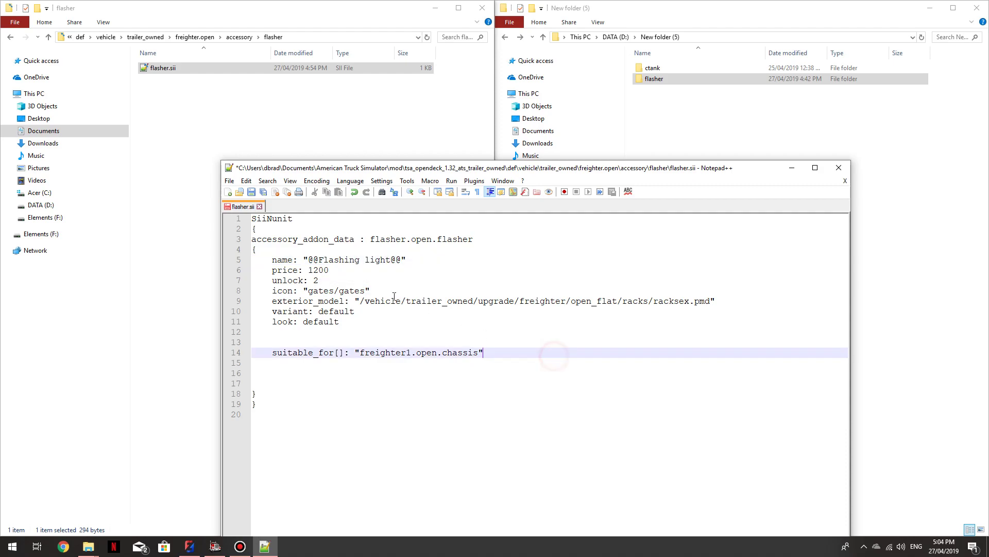
drag(366, 292, 308, 292)
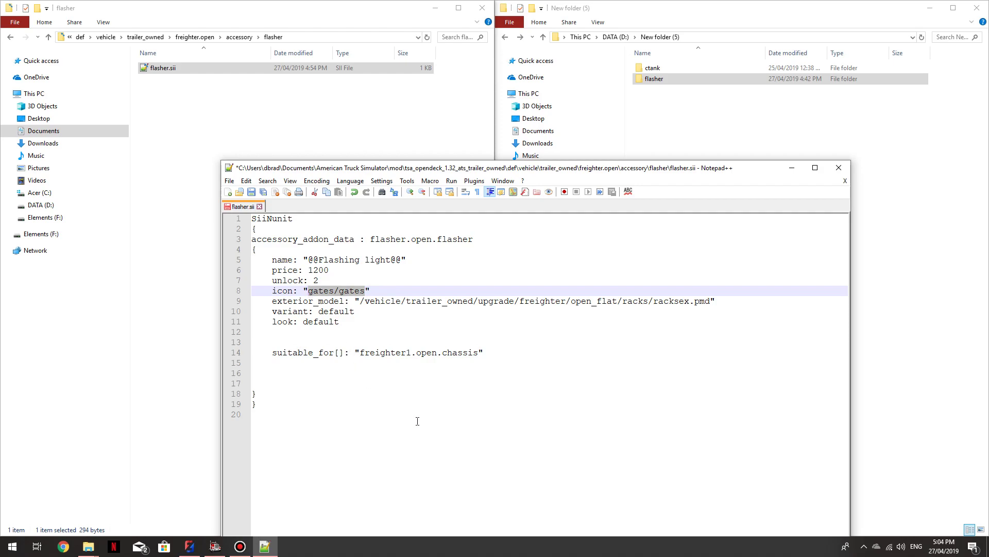
key(Delete)
click(543, 385)
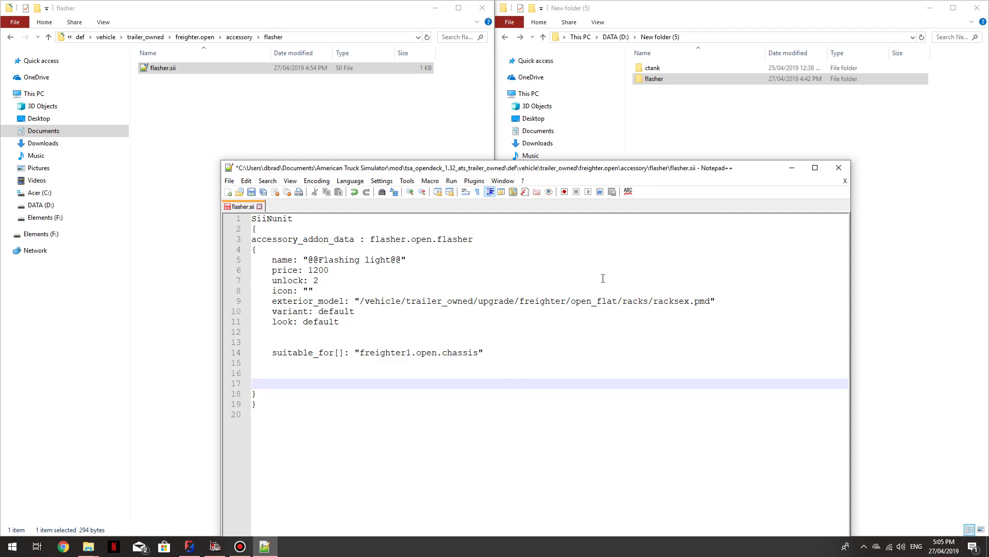
drag(589, 172, 669, 157)
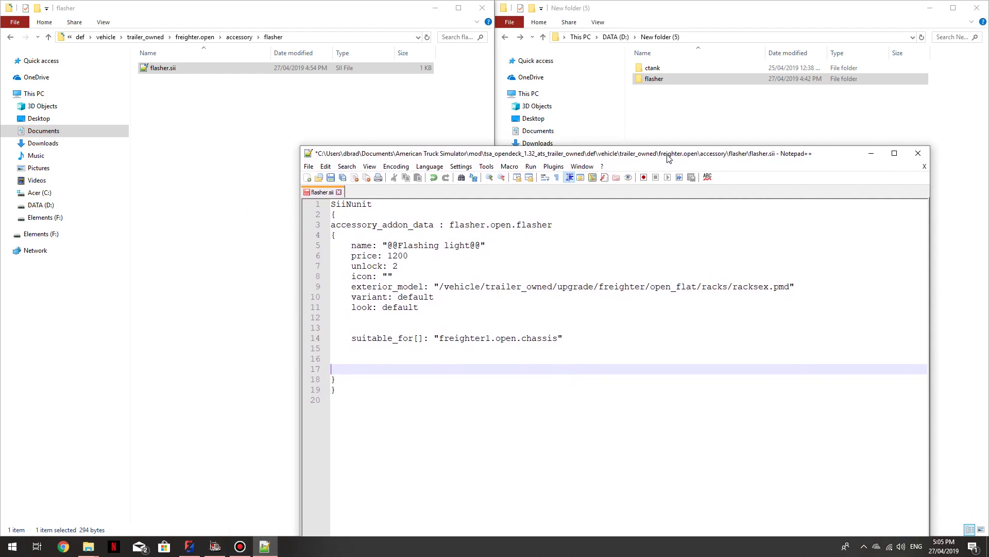
drag(597, 153, 699, 141)
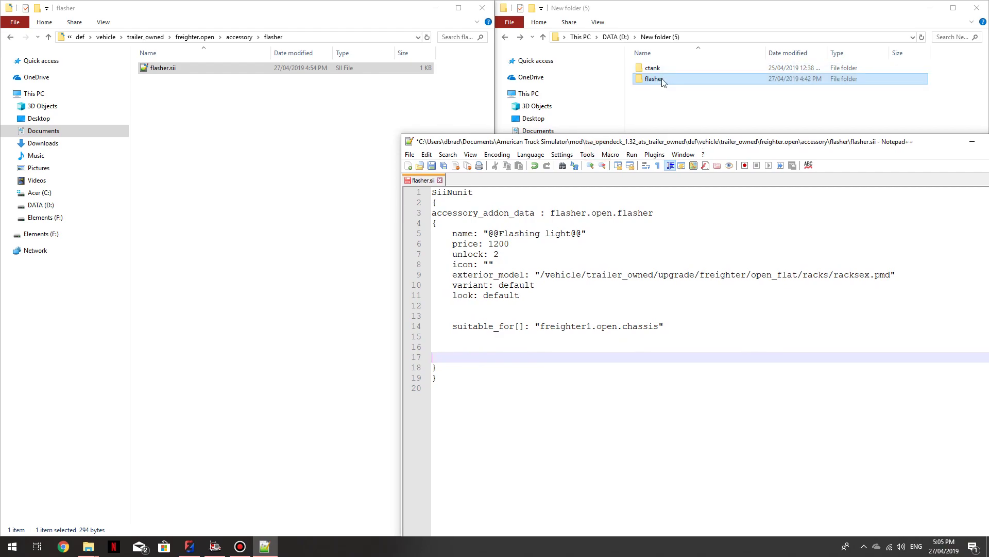
Step: Open vehicle\trailer_owned\upgrade\freighter\open_flat\flasher, showing flasher_1.pmd, beside the editor on the right
click(246, 120)
key(BackSpace)
key(BackSpace)
key(BackSpace)
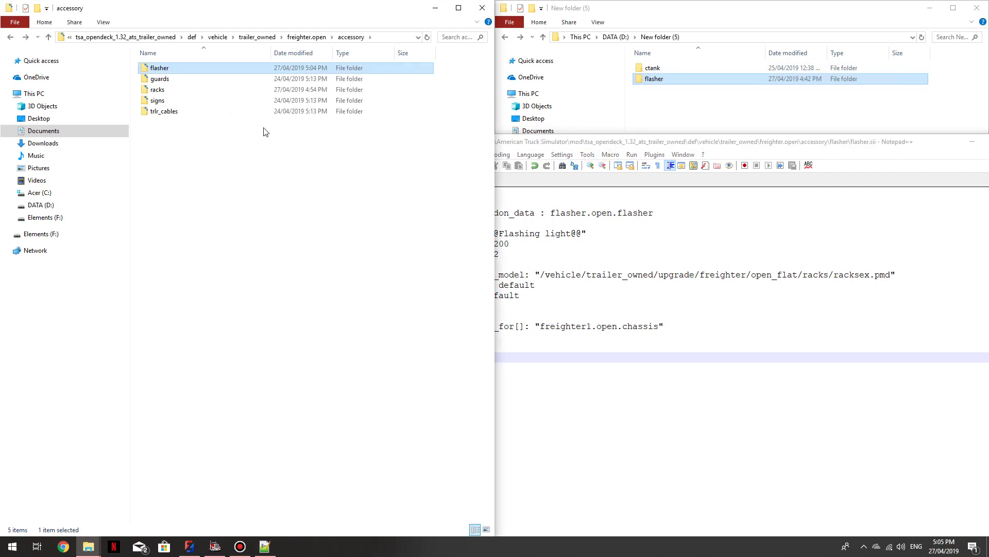
key(BackSpace)
key(BackSpace)
key(BackSpace)
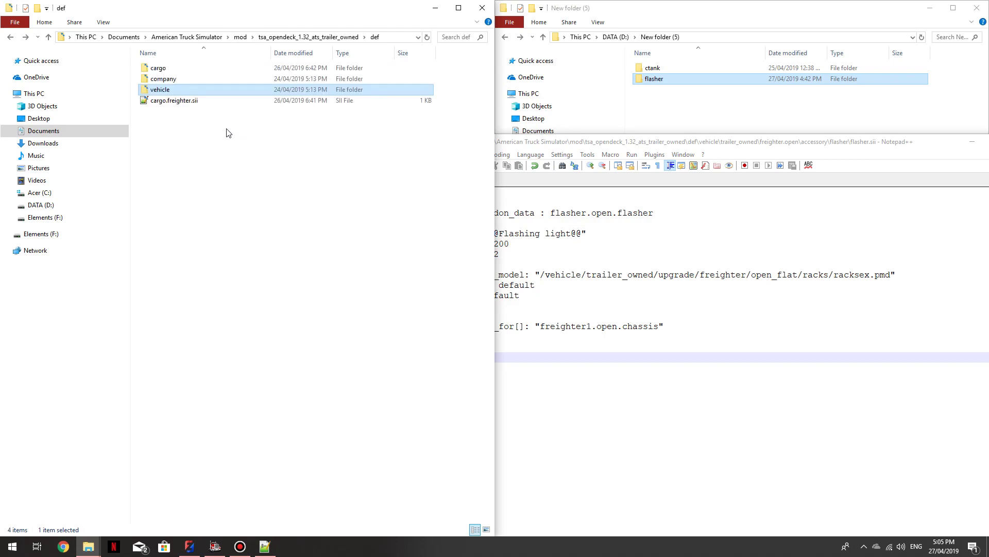
double_click(188, 124)
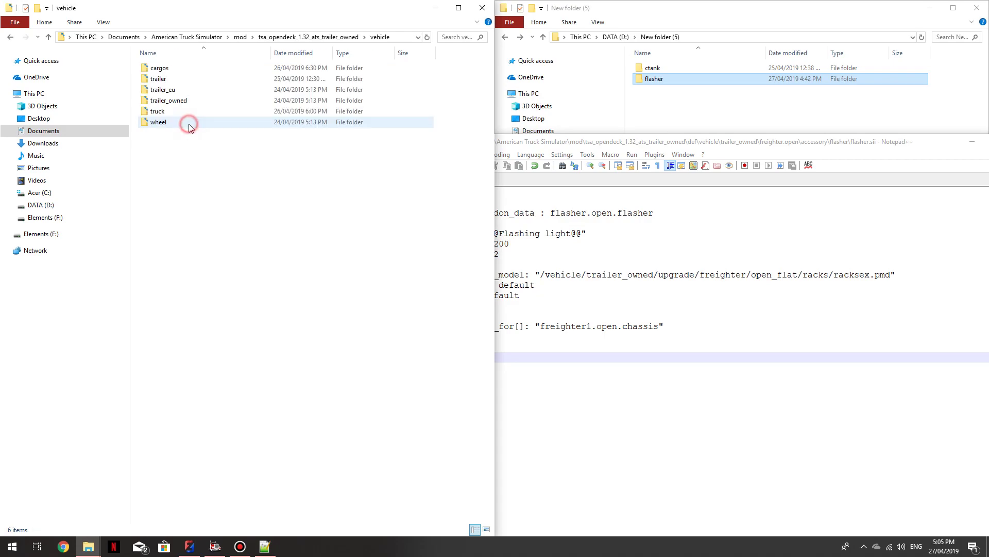
double_click(180, 79)
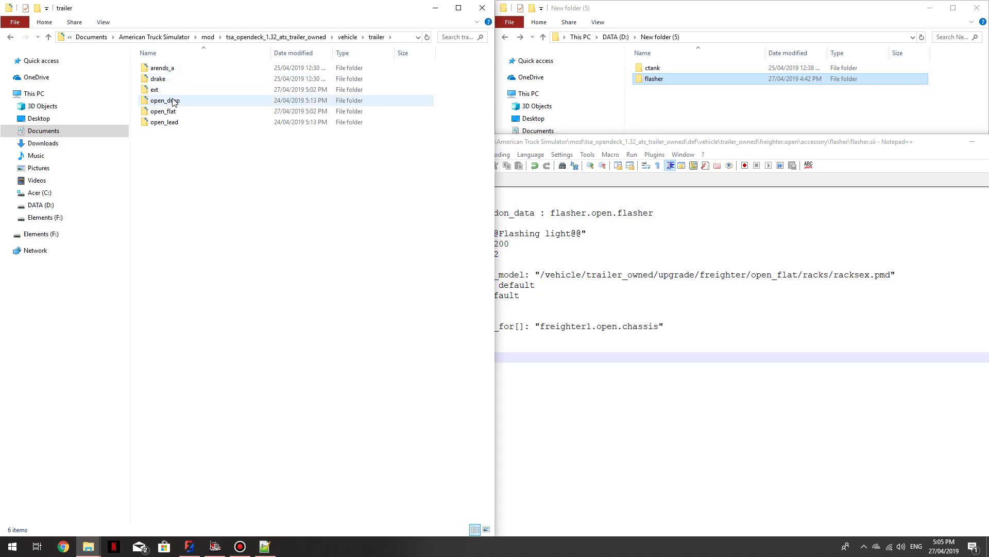
key(BackSpace)
double_click(194, 101)
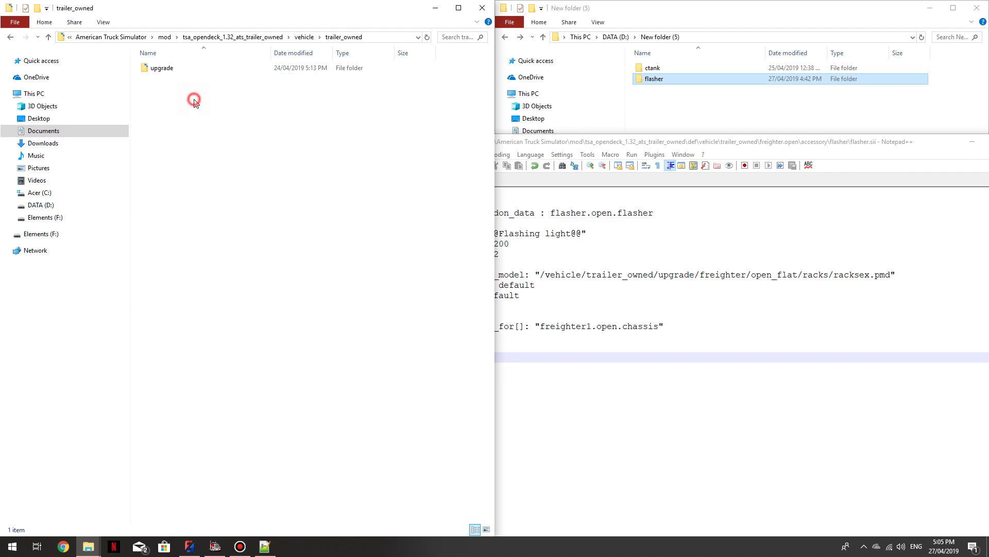
double_click(187, 70)
double_click(186, 69)
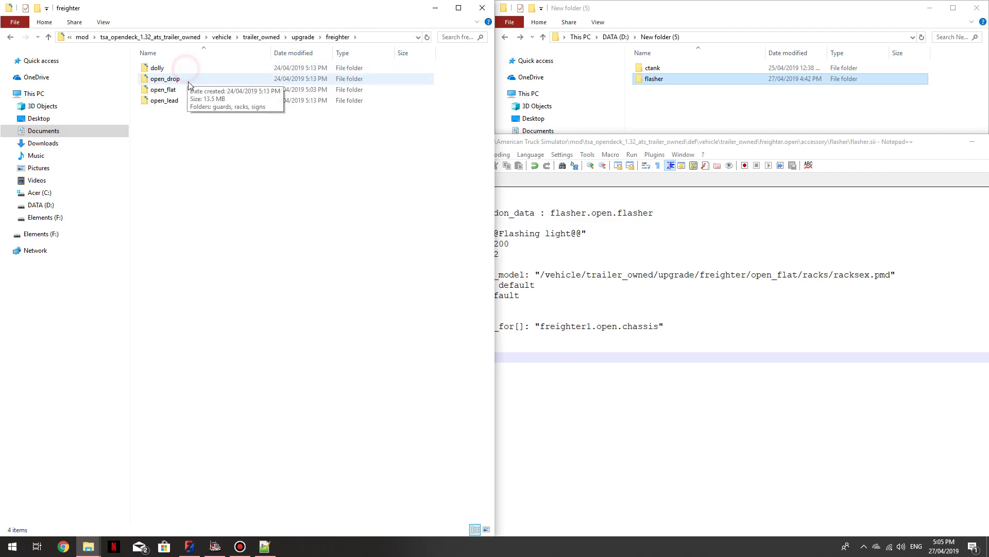
double_click(187, 90)
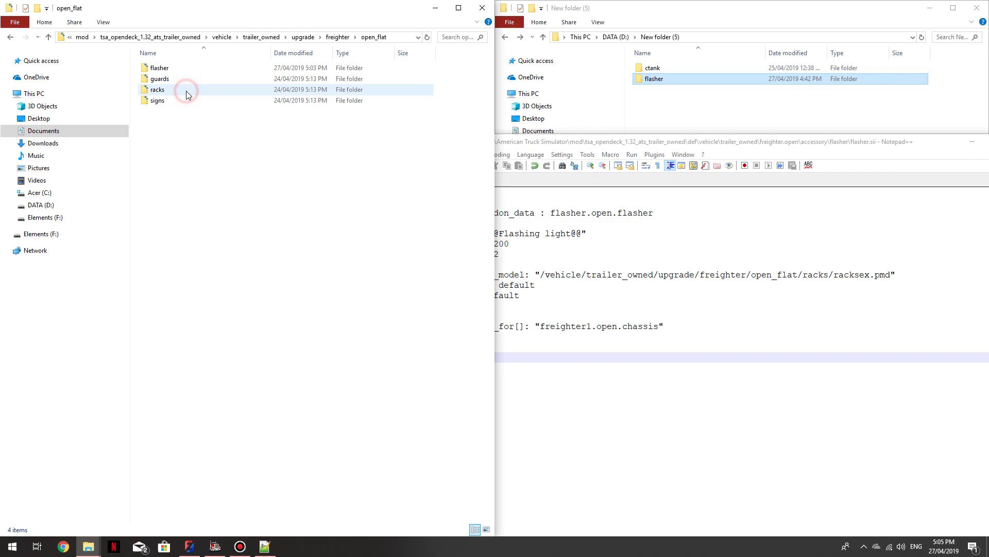
double_click(180, 69)
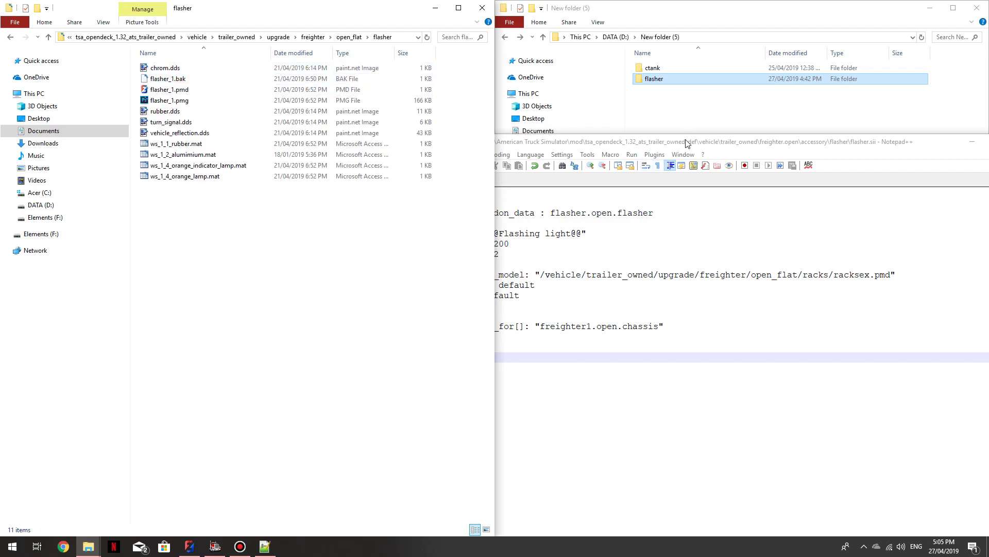
drag(686, 144, 982, 114)
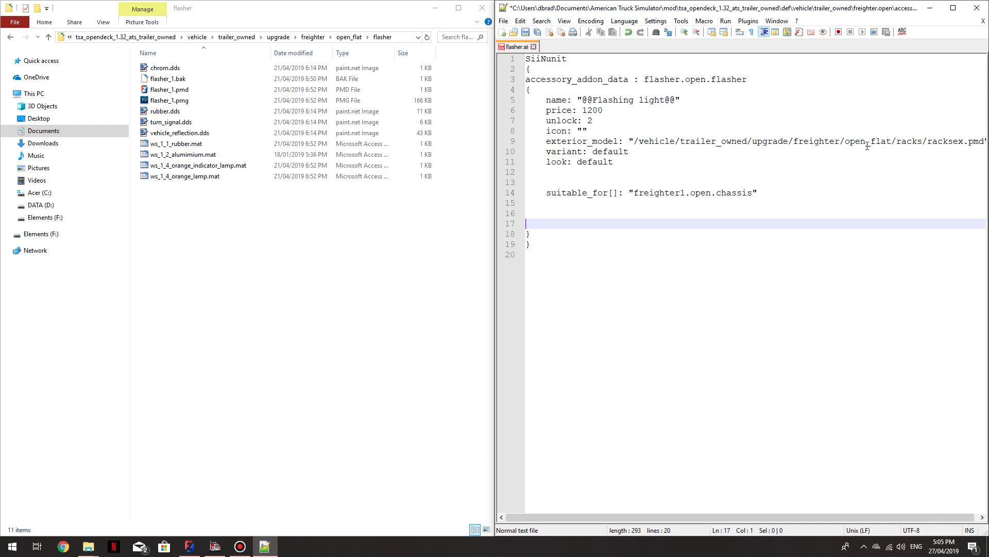
Step: Point exterior_model at .../open_flat/flasher/flasher_1.pmd instead of racks/racksex.pmd and save flasher.sii
double_click(911, 140)
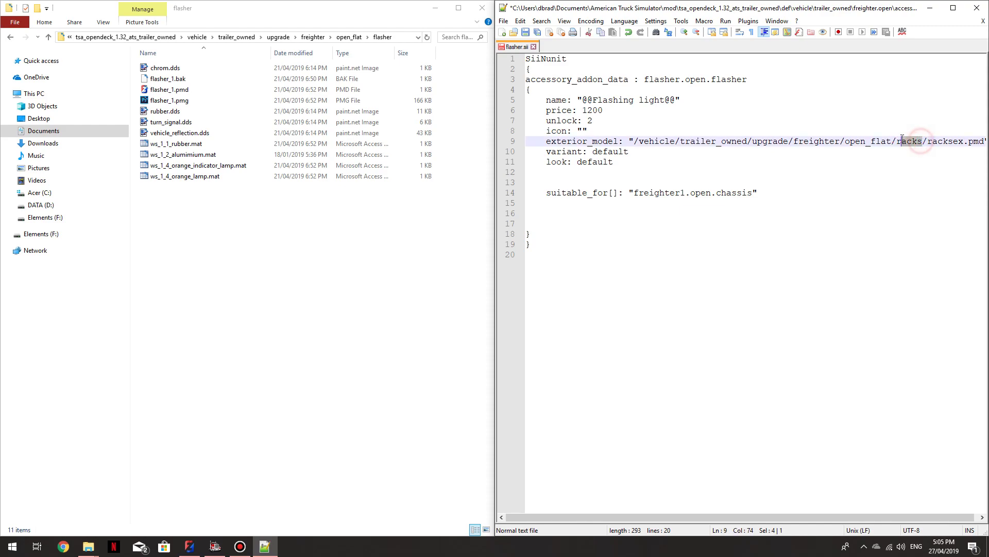
text(fl)
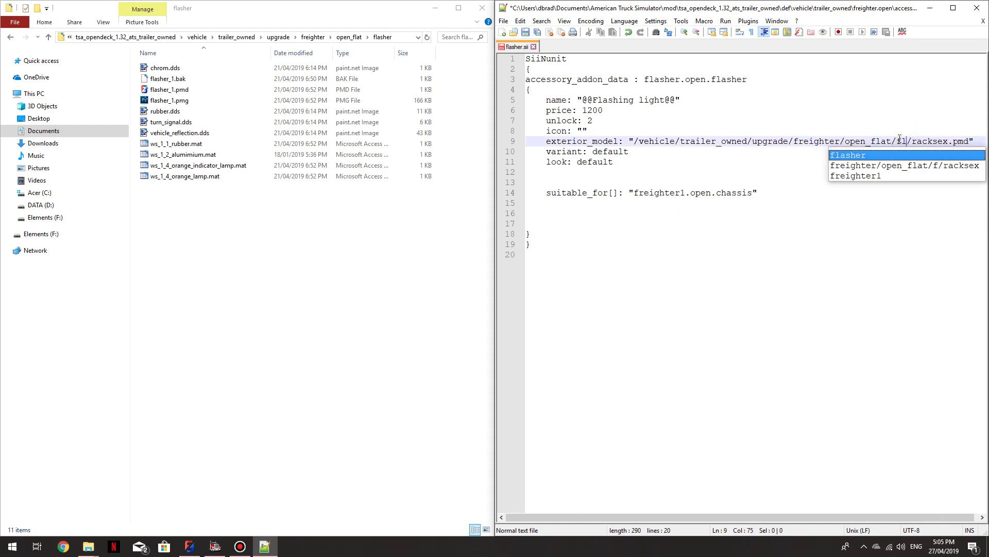
text(asher)
drag(976, 141, 940, 141)
text(flasher)
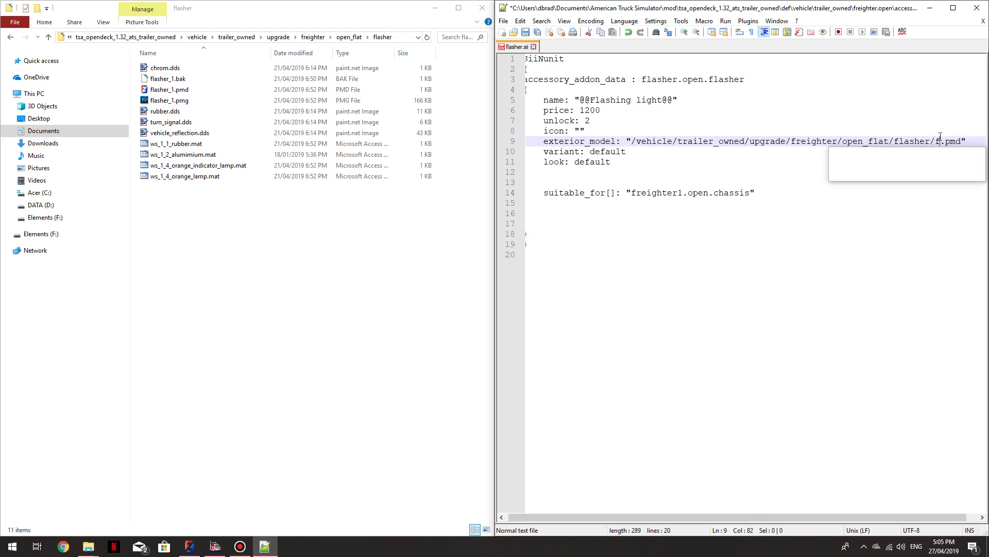
text(_)
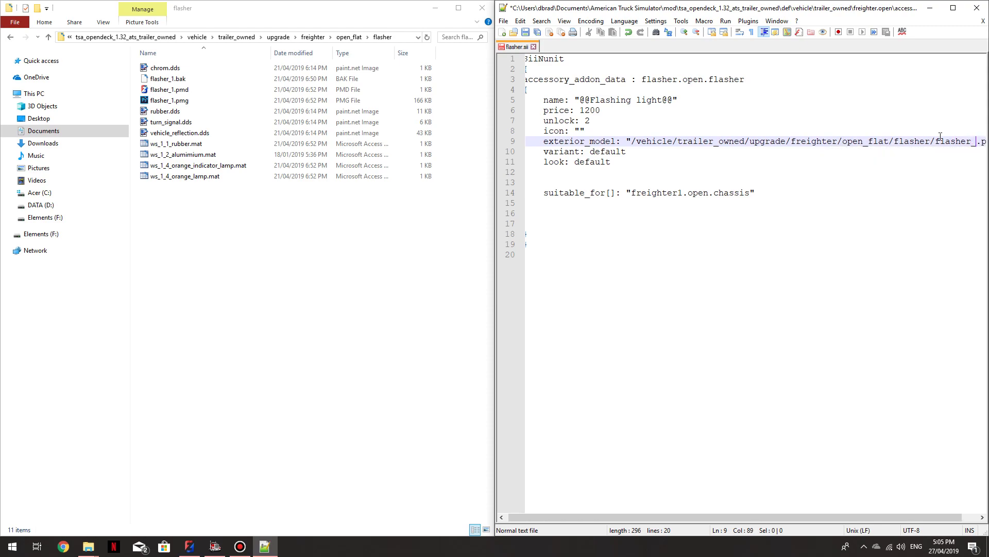
text(1)
click(868, 237)
click(525, 32)
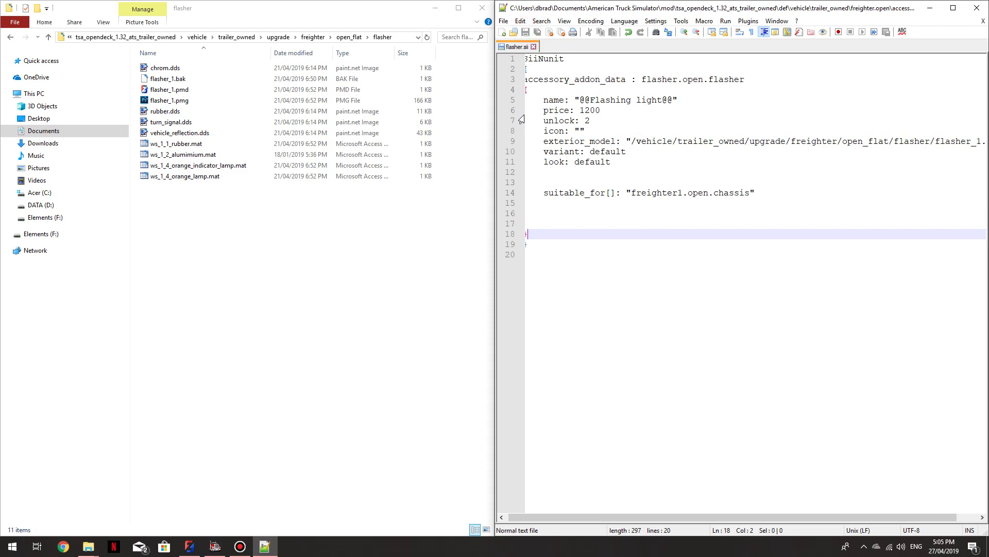
drag(845, 15, 731, 32)
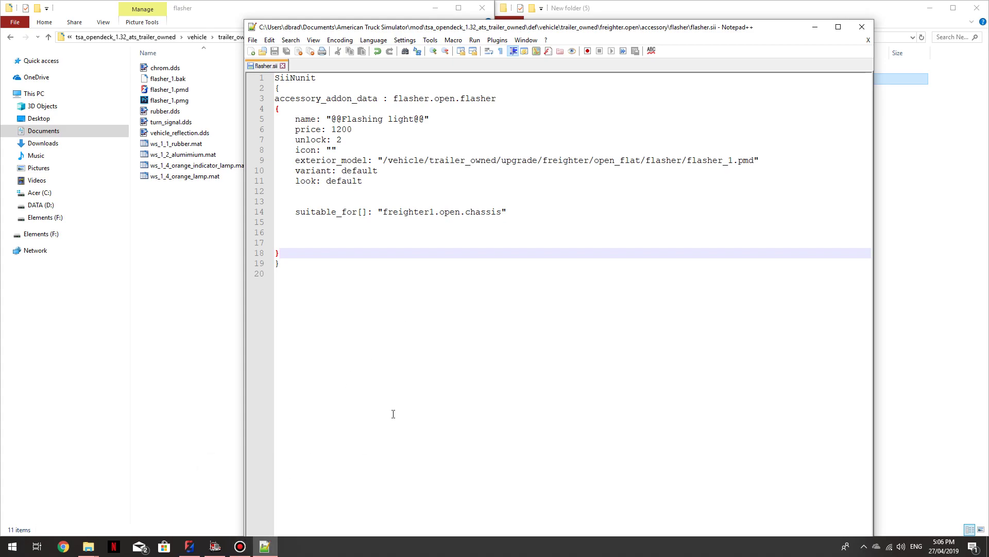
Step: Switch to ATS, open the Trailer dealer, pick the Extendable chassis and show Accessories
click(219, 552)
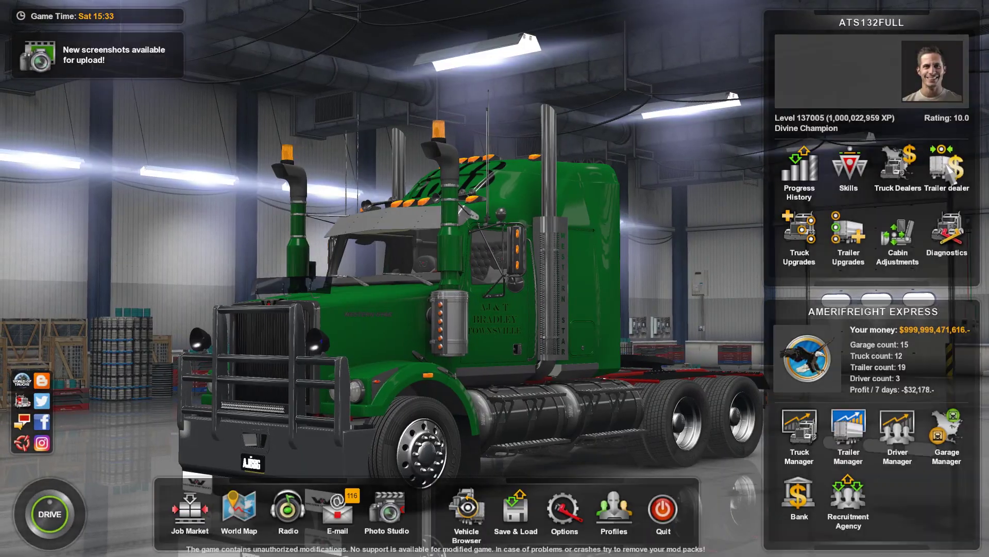
click(947, 170)
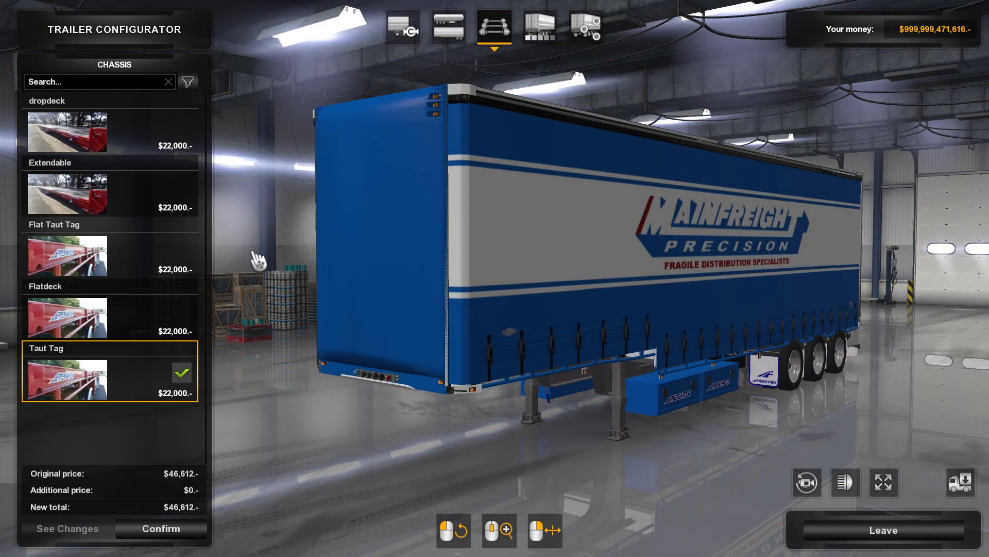
click(74, 206)
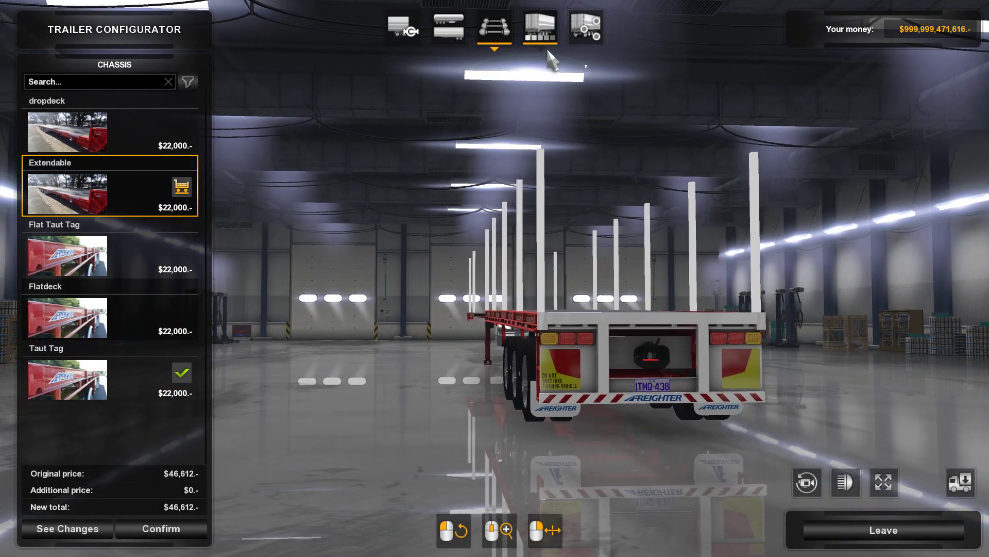
click(586, 27)
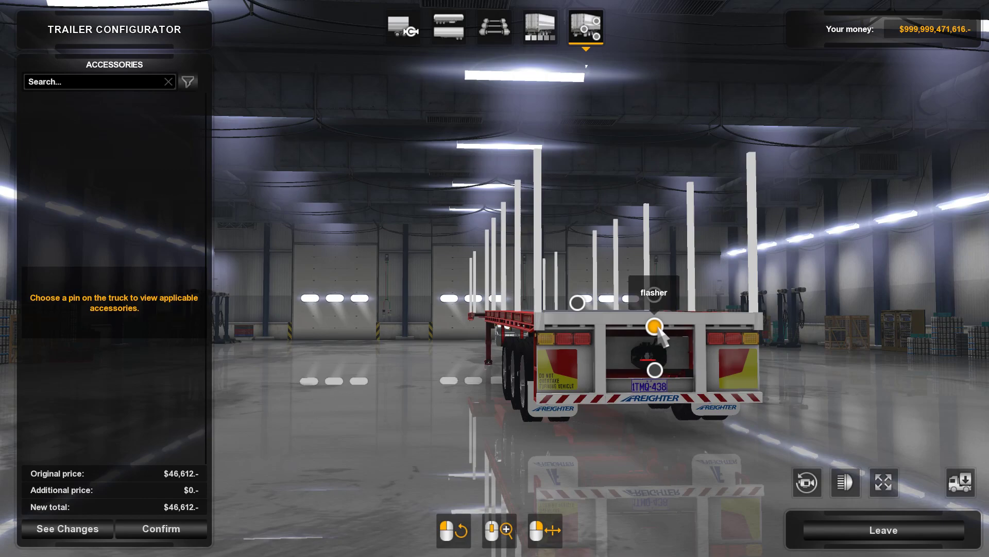
Step: Add the Flashing light at the flasher pin, turn the lights on, and inspect it from the rear
click(655, 326)
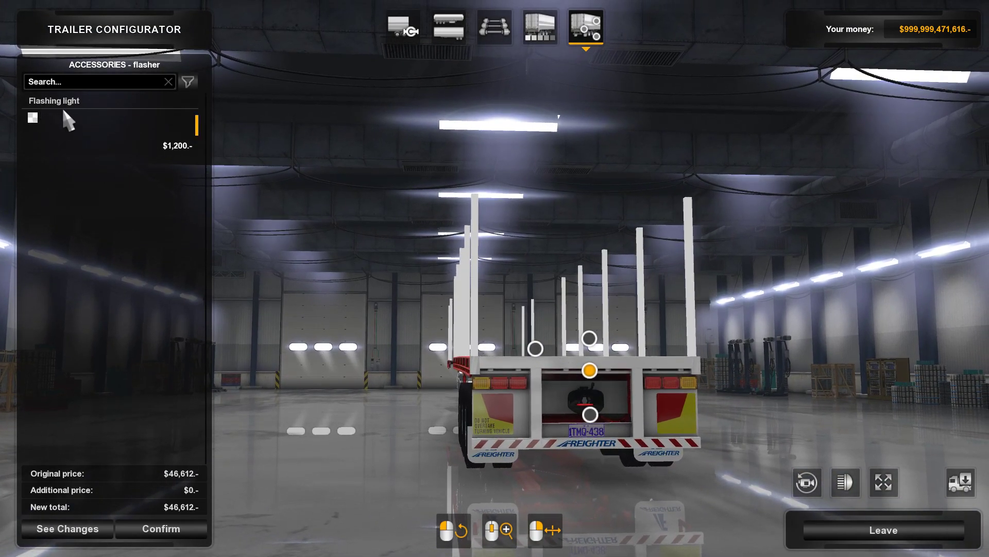
click(65, 115)
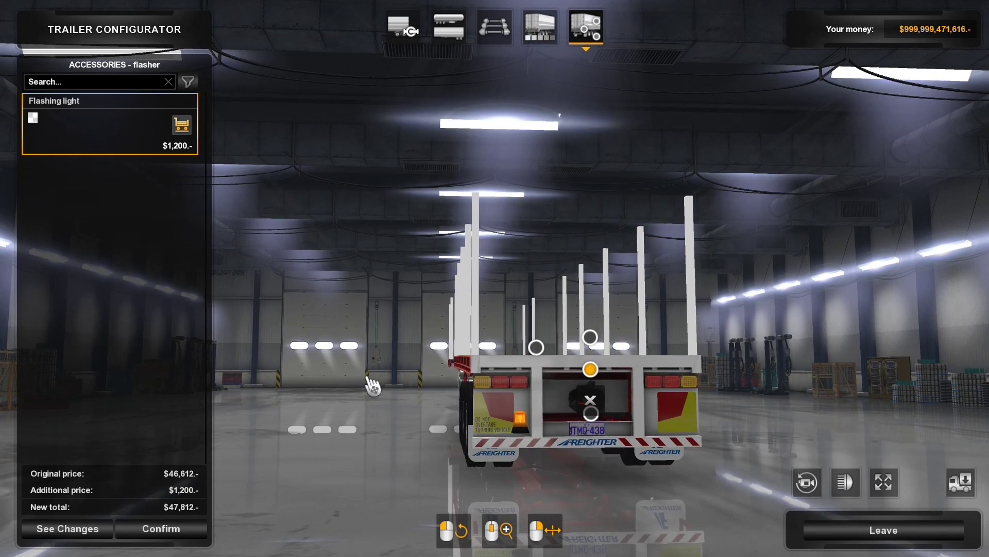
drag(373, 385, 678, 459)
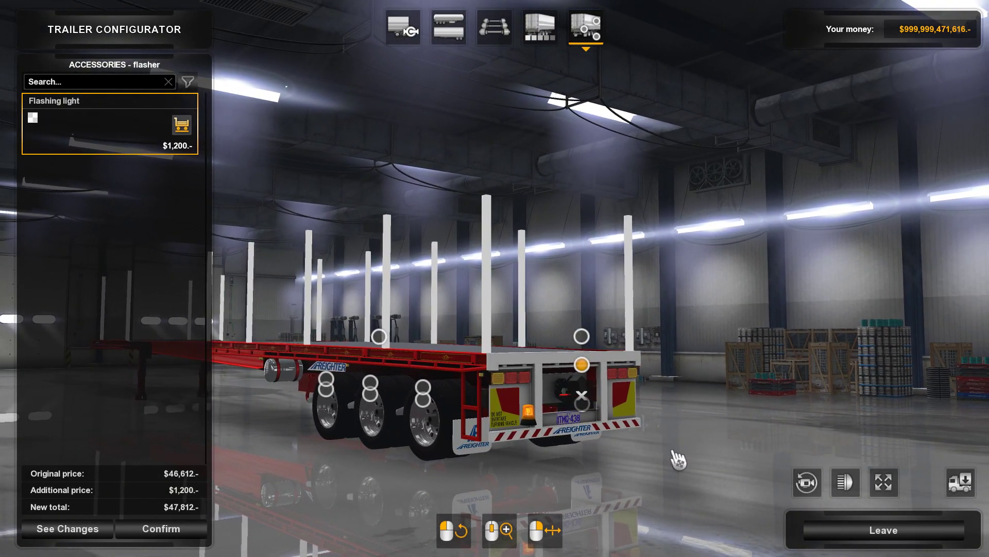
click(847, 489)
drag(526, 421, 547, 412)
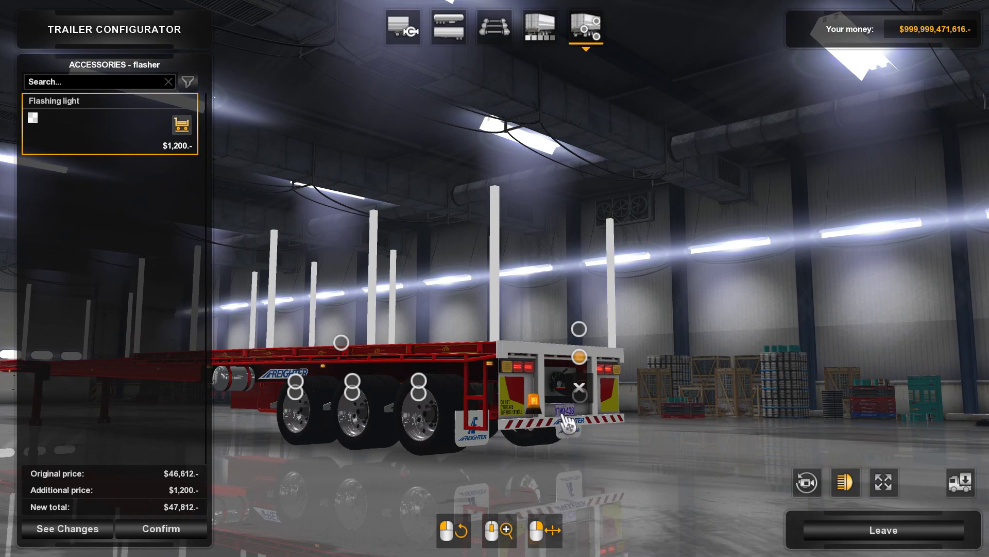
mouse_move(625, 427)
mouse_down()
mouse_move(464, 419)
mouse_move(608, 423)
mouse_up()
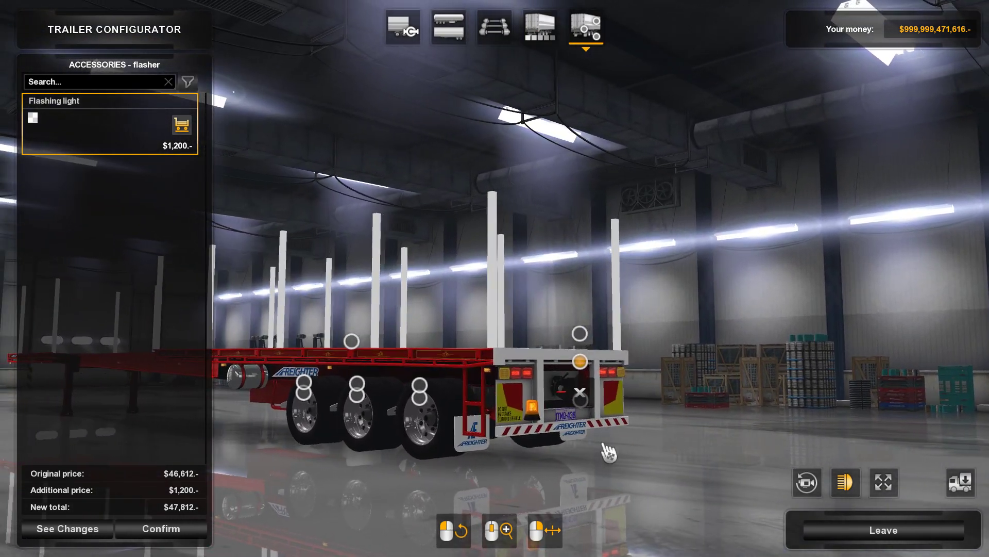
drag(608, 452, 592, 457)
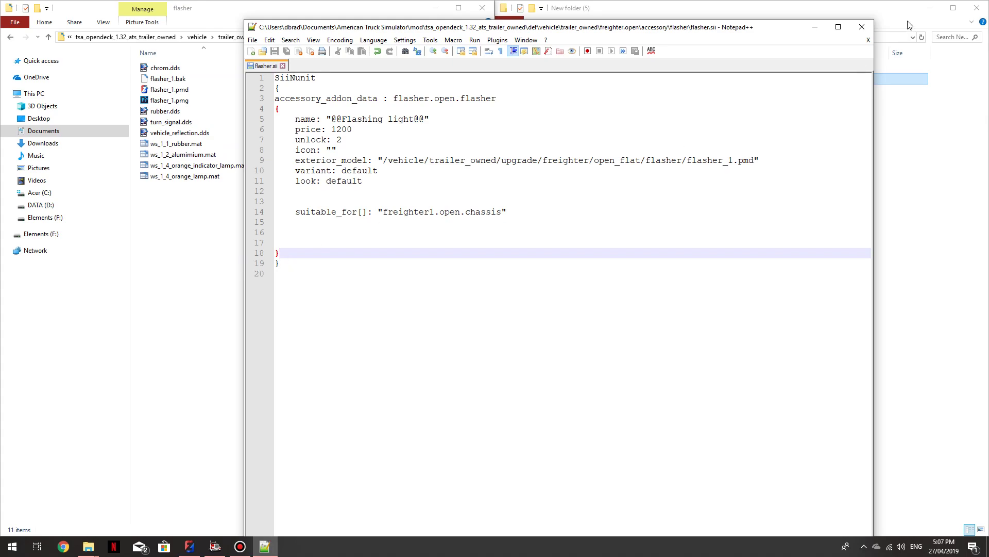
Step: Minimise the flasher.sii editor, then bring up the Bandicam recorder window and move it higher
click(815, 26)
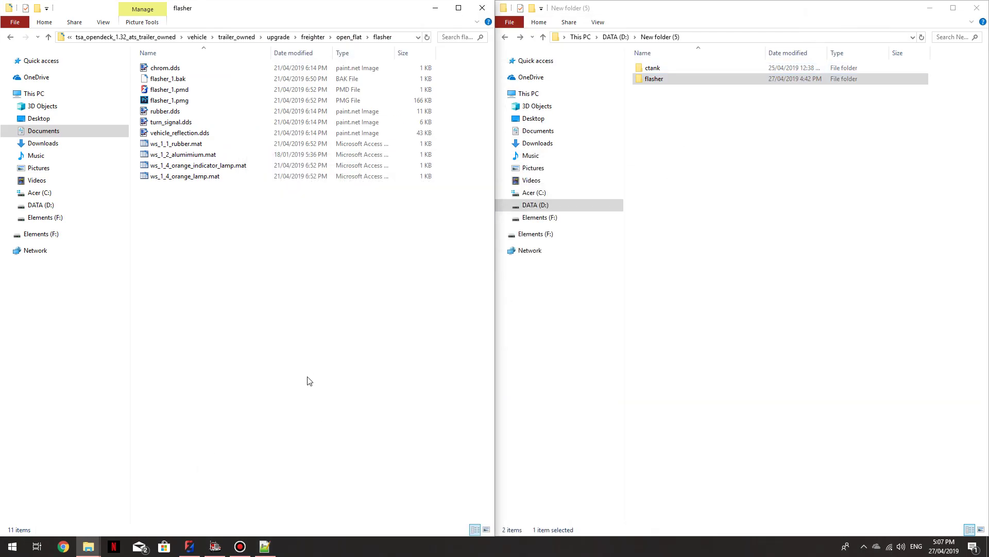
click(241, 546)
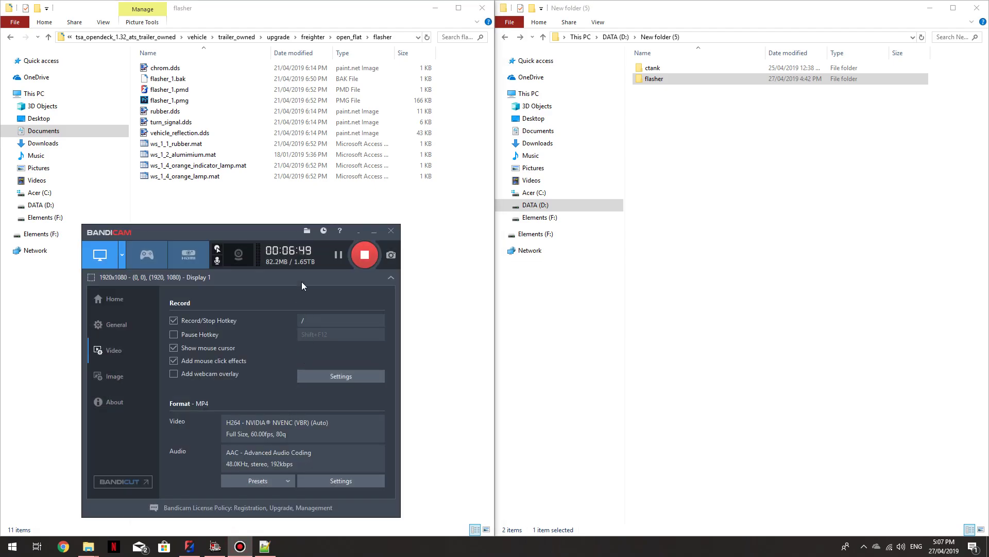
drag(265, 233, 278, 170)
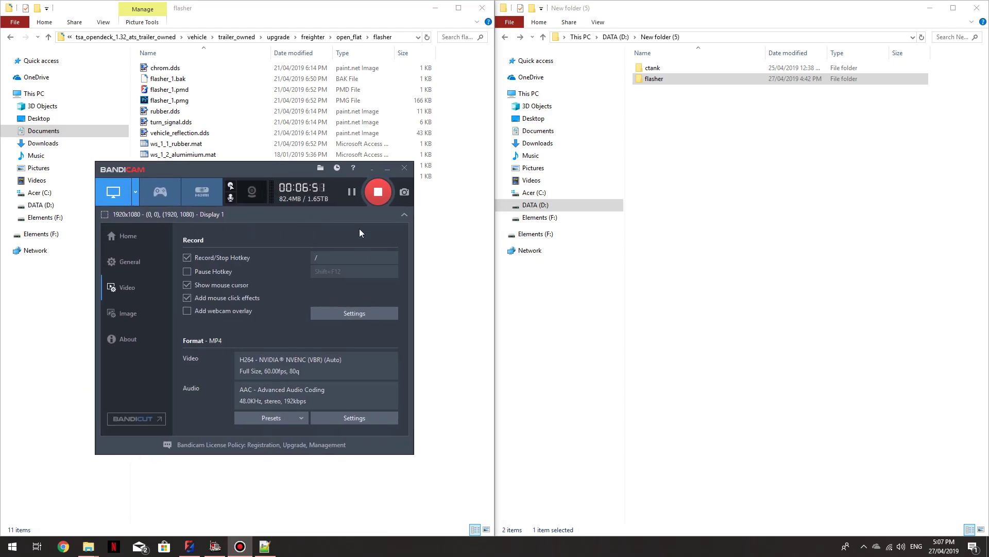